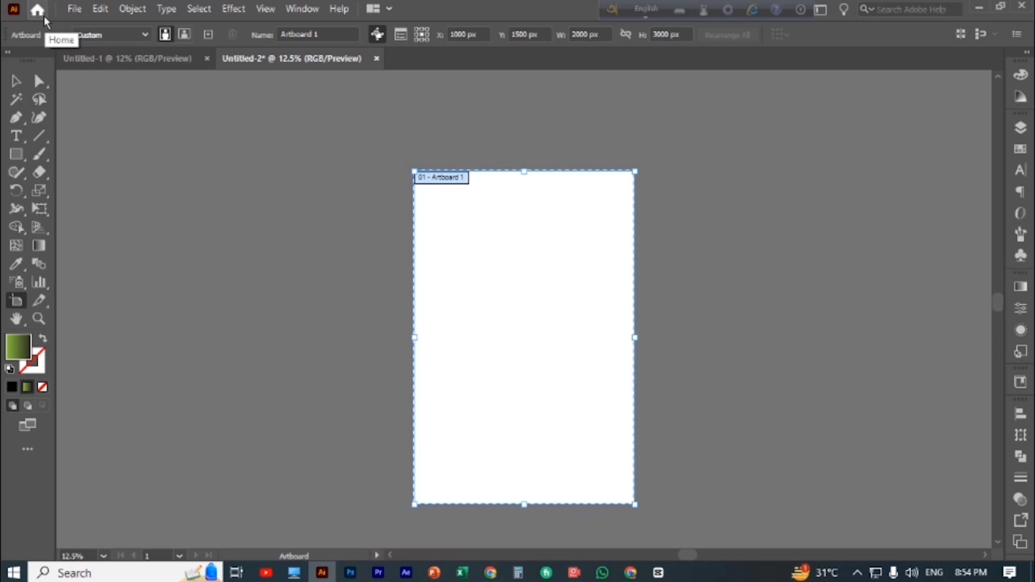
Draw a circle with the green-to-black gradient fill and no stroke in the upper part of the artboard
{"action": "left_click", "coordinate": [16, 80]}
{"action": "left_click", "coordinate": [72, 181]}
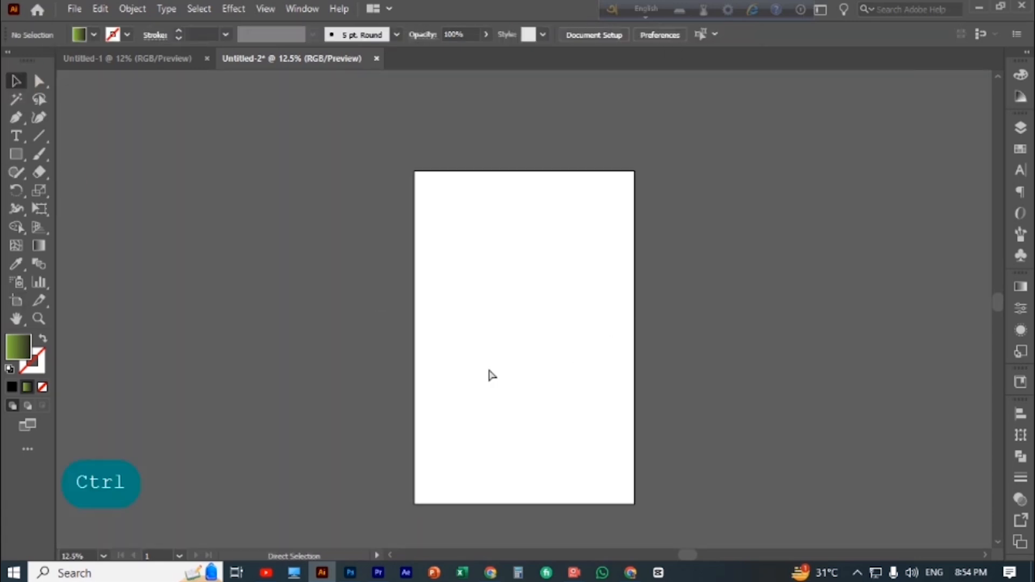
{"action": "key", "text": "ctrl+plus"}
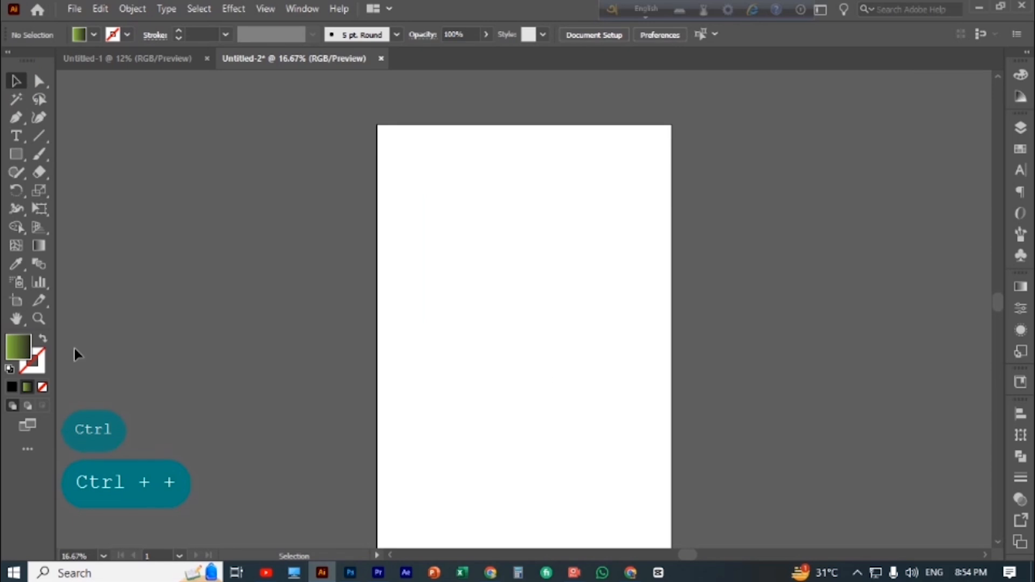
{"action": "right_click", "coordinate": [16, 154]}
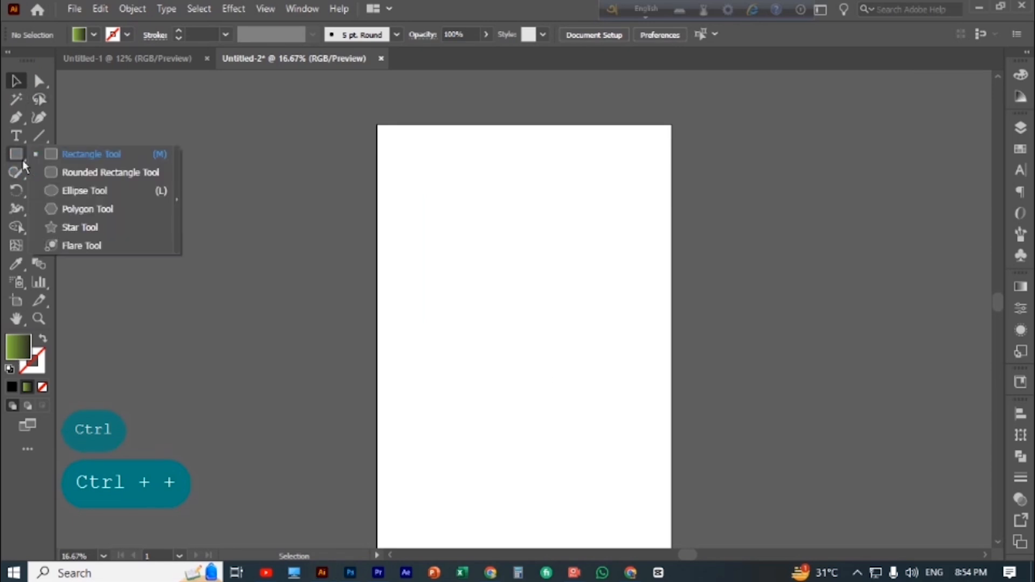
{"action": "left_click", "coordinate": [76, 191]}
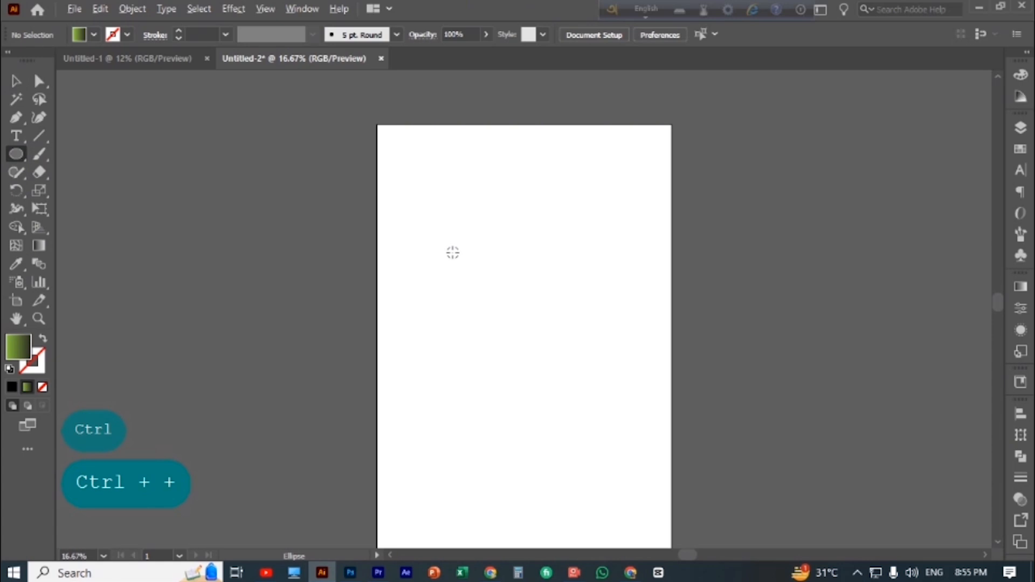
{"action": "left_click_drag", "start_coordinate": [439, 248], "coordinate": [541, 244]}
{"action": "left_click", "coordinate": [16, 81]}
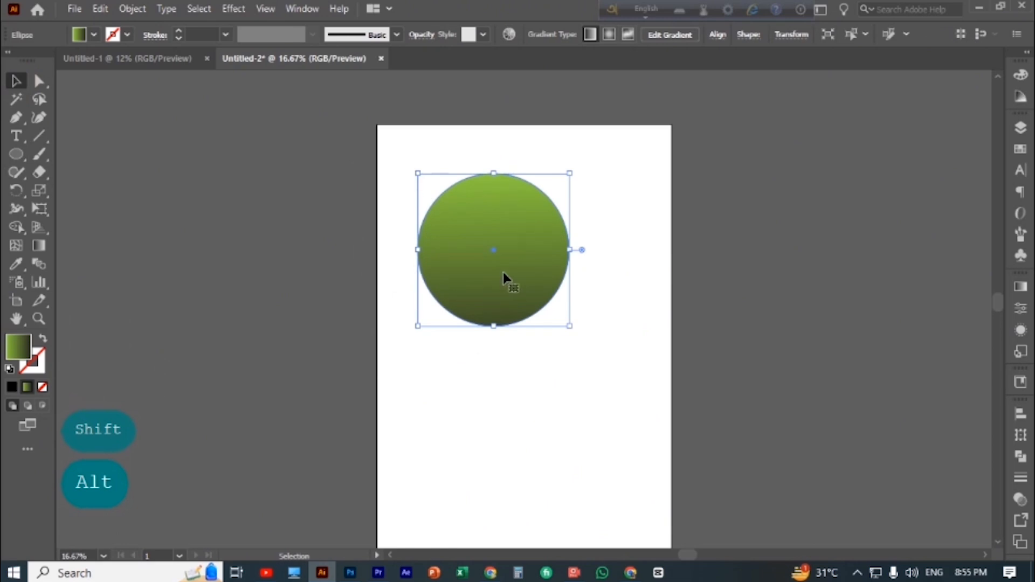
Duplicate the circle slightly down and to the right, and reverse the copy's gradient
{"action": "left_click_drag", "start_coordinate": [507, 282], "coordinate": [532, 296]}
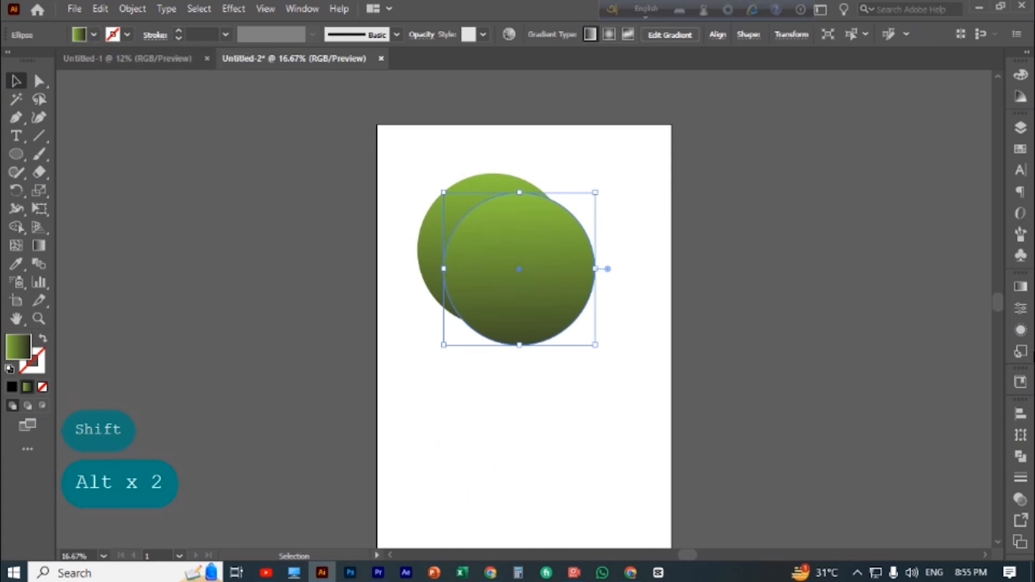
{"action": "left_click", "coordinate": [1020, 286]}
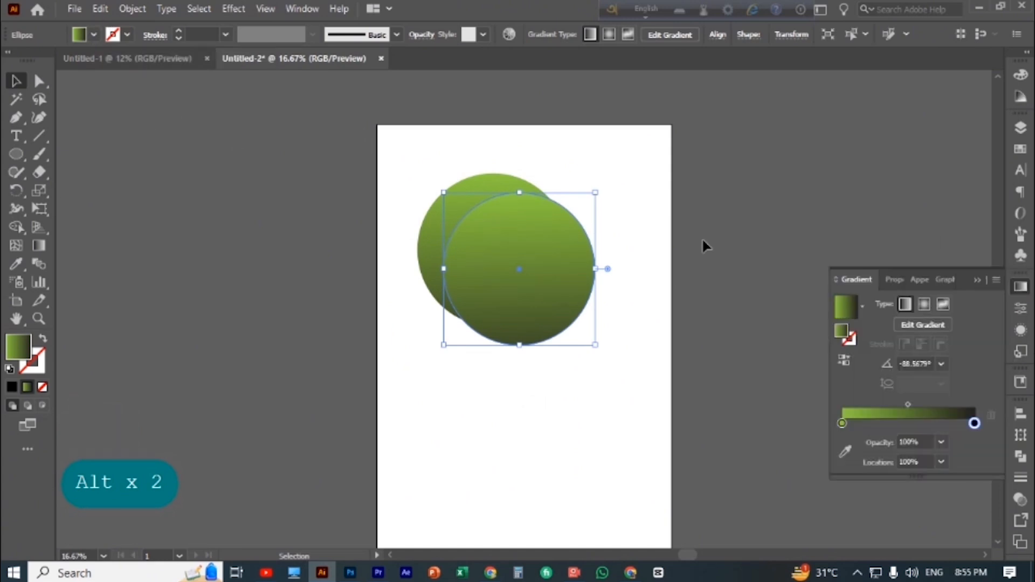
{"action": "left_click", "coordinate": [844, 360]}
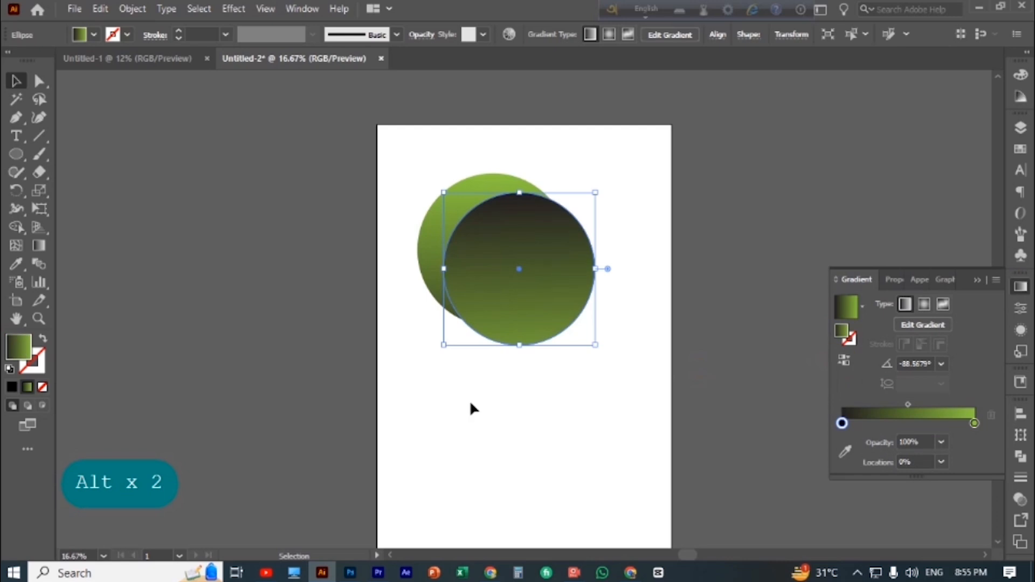
{"action": "left_click", "coordinate": [16, 81]}
{"action": "left_click", "coordinate": [177, 209]}
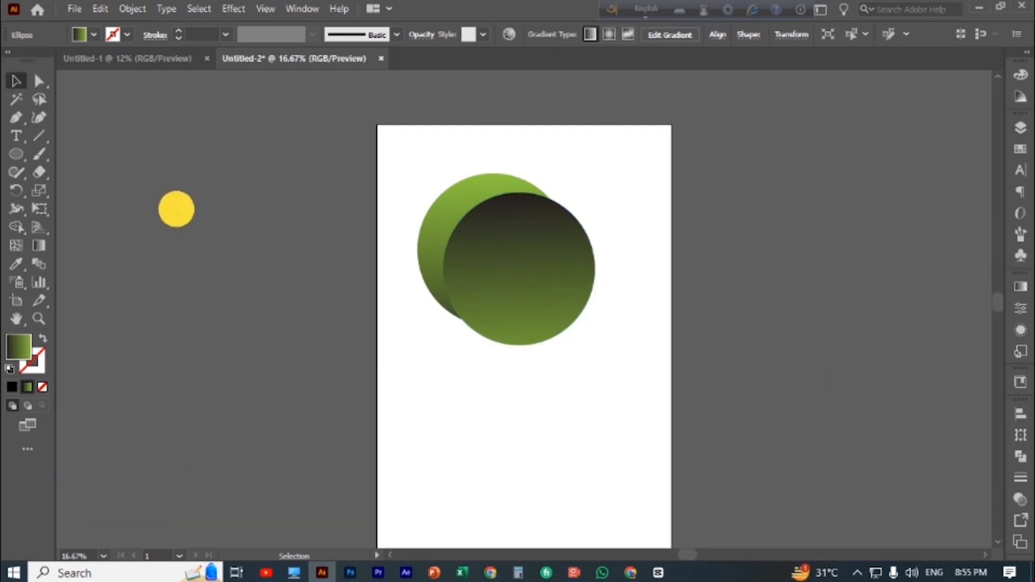
Move the front circle up and left and scale it down proportionally so it sits inside the original, leaving a crescent rim
{"action": "left_click", "coordinate": [529, 292]}
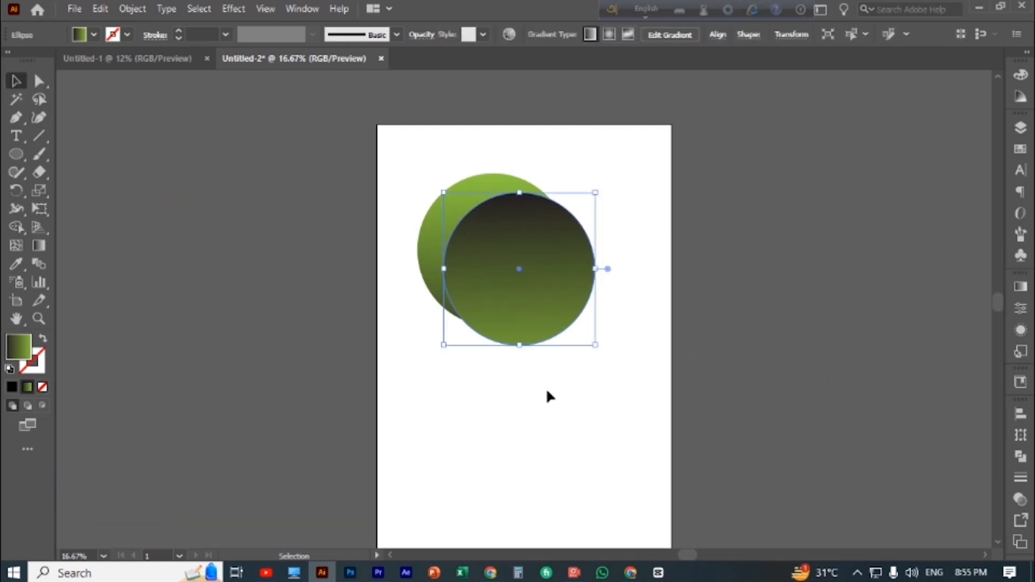
{"action": "left_click", "coordinate": [511, 411]}
{"action": "mouse_move", "coordinate": [541, 281]}
{"action": "left_mouse_down"}
{"action": "mouse_move", "coordinate": [565, 325]}
{"action": "mouse_move", "coordinate": [527, 268]}
{"action": "left_mouse_up"}
{"action": "key", "text": "Left"}
{"action": "key", "text": "Left"}
{"action": "key", "text": "Left"}
{"action": "key", "text": "Left"}
{"action": "key", "text": "Left"}
{"action": "key", "text": "Left"}
{"action": "key", "text": "Left"}
{"action": "key", "text": "Left"}
{"action": "key", "text": "Left"}
{"action": "key", "text": "Left"}
{"action": "key", "text": "Left"}
{"action": "key", "text": "Left"}
{"action": "key", "text": "Left"}
{"action": "key", "text": "Left"}
{"action": "key", "text": "Left"}
{"action": "key", "text": "Left"}
{"action": "key", "text": "Left"}
{"action": "key", "text": "Left"}
{"action": "key", "text": "Up"}
{"action": "key", "text": "Up"}
{"action": "key", "text": "Up"}
{"action": "key", "text": "Up"}
{"action": "key", "text": "Left"}
{"action": "left_click_drag", "start_coordinate": [577, 331], "coordinate": [572, 326]}
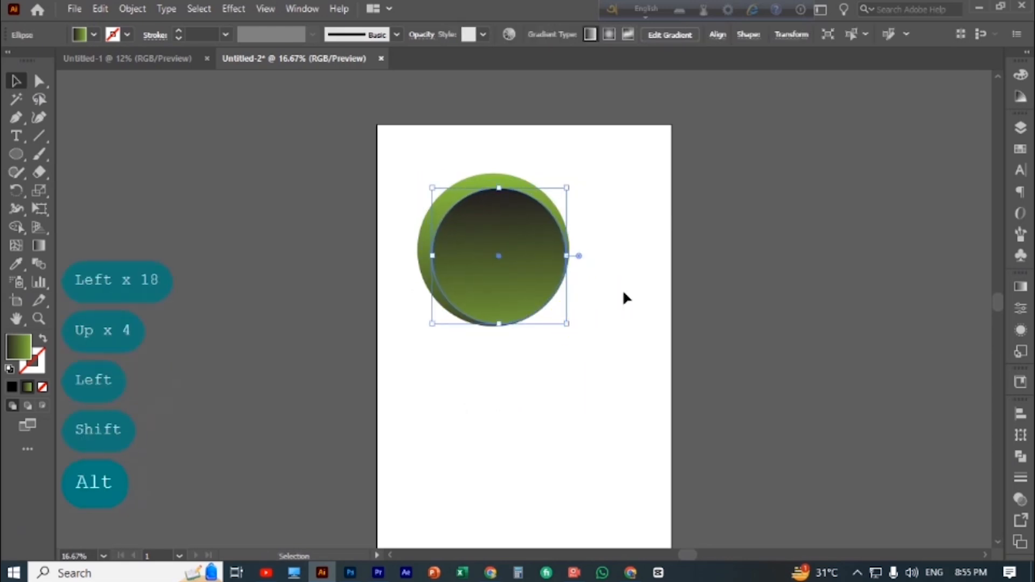
{"action": "left_click", "coordinate": [631, 257]}
{"action": "scroll", "coordinate": [631, 258], "scroll_direction": "down", "scroll_amount": 1}
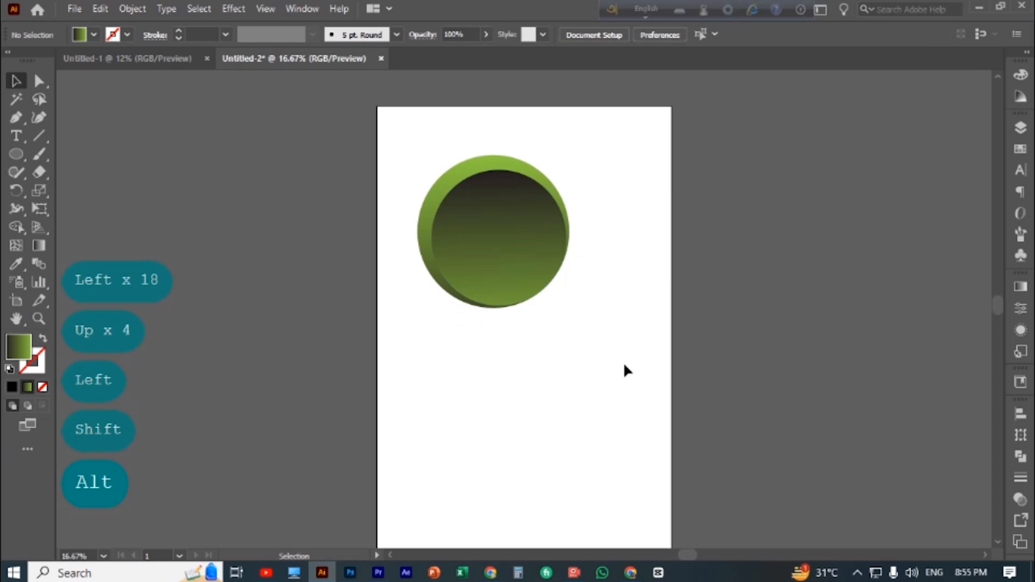
Group the two overlapping circles
{"action": "left_click", "coordinate": [520, 266]}
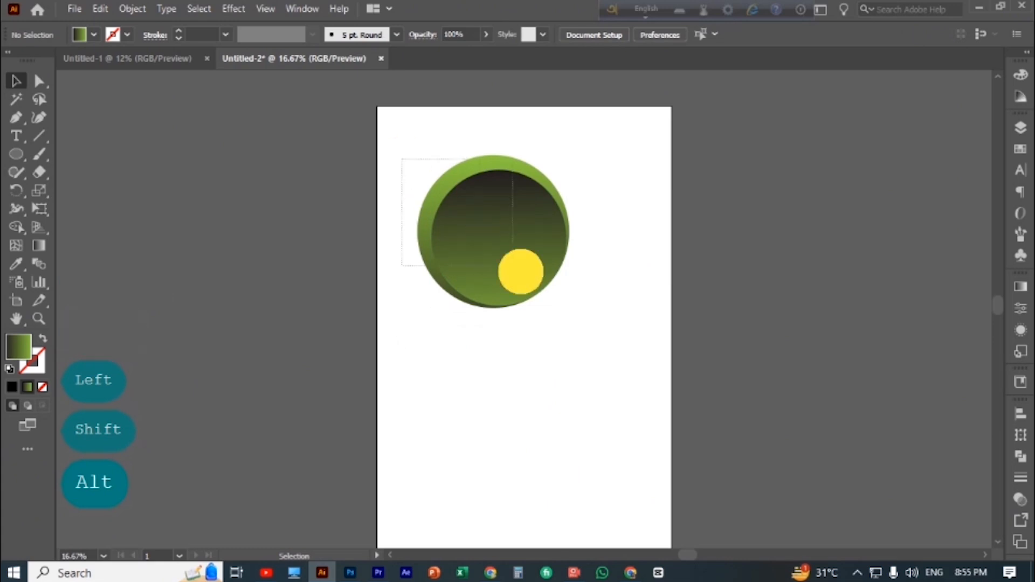
{"action": "right_click", "coordinate": [560, 312]}
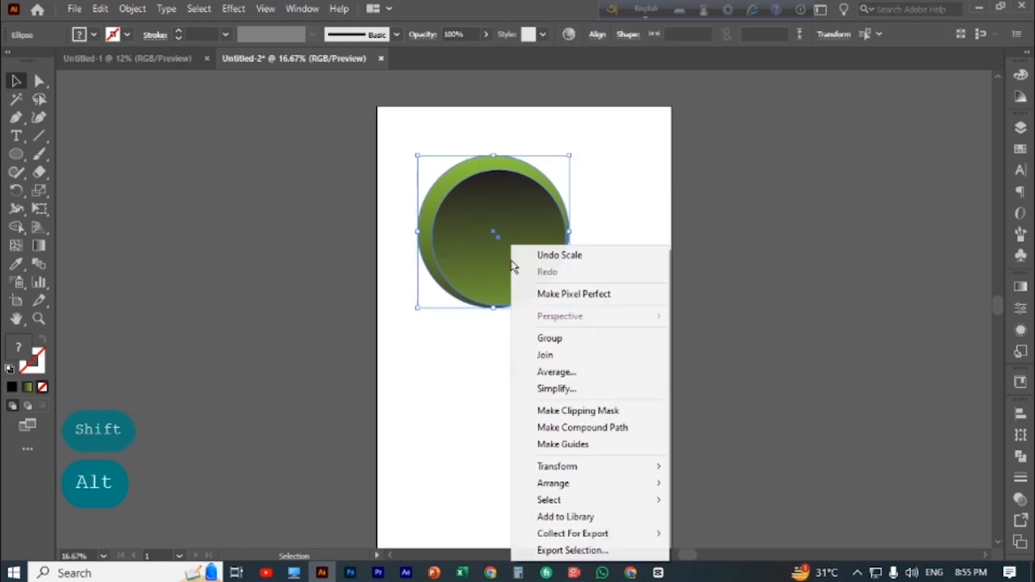
{"action": "left_click", "coordinate": [564, 339]}
{"action": "left_click", "coordinate": [445, 357]}
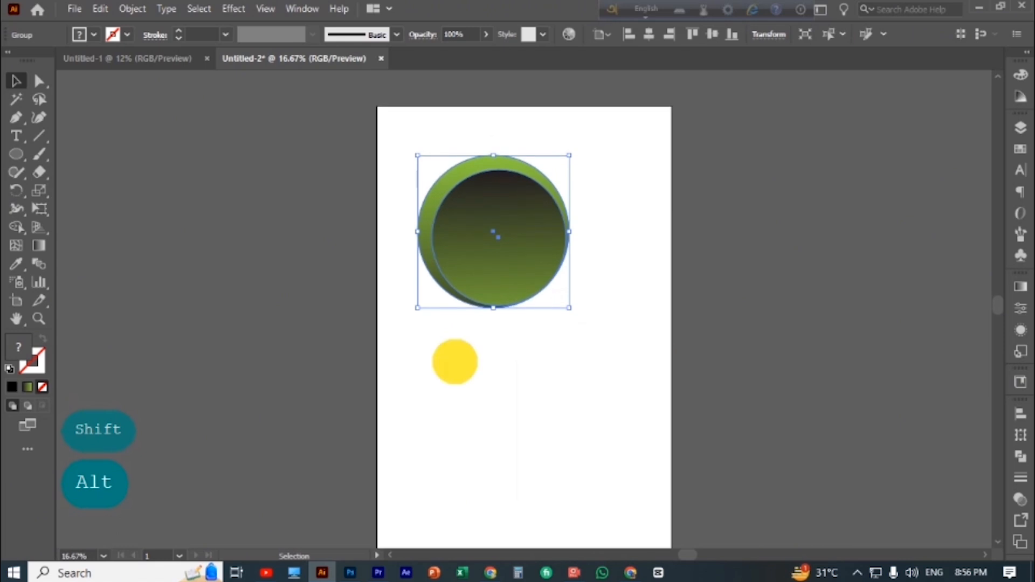
Duplicate the circle group below and to the right of the original, and rotate the copy about 180°
{"action": "left_click", "coordinate": [439, 208]}
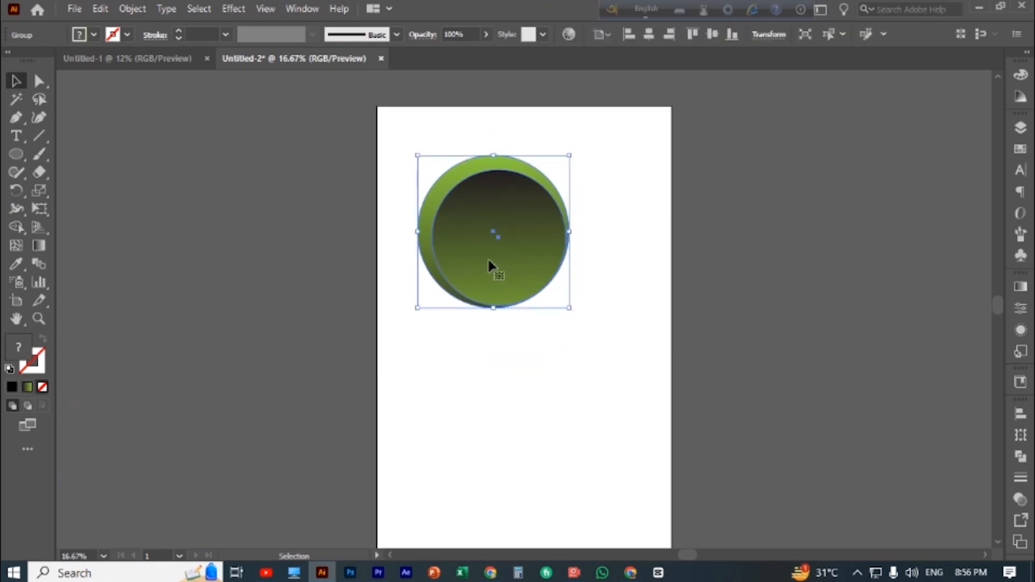
{"action": "left_click_drag", "start_coordinate": [512, 260], "coordinate": [561, 411]}
{"action": "scroll", "coordinate": [648, 396], "scroll_direction": "down", "scroll_amount": 2}
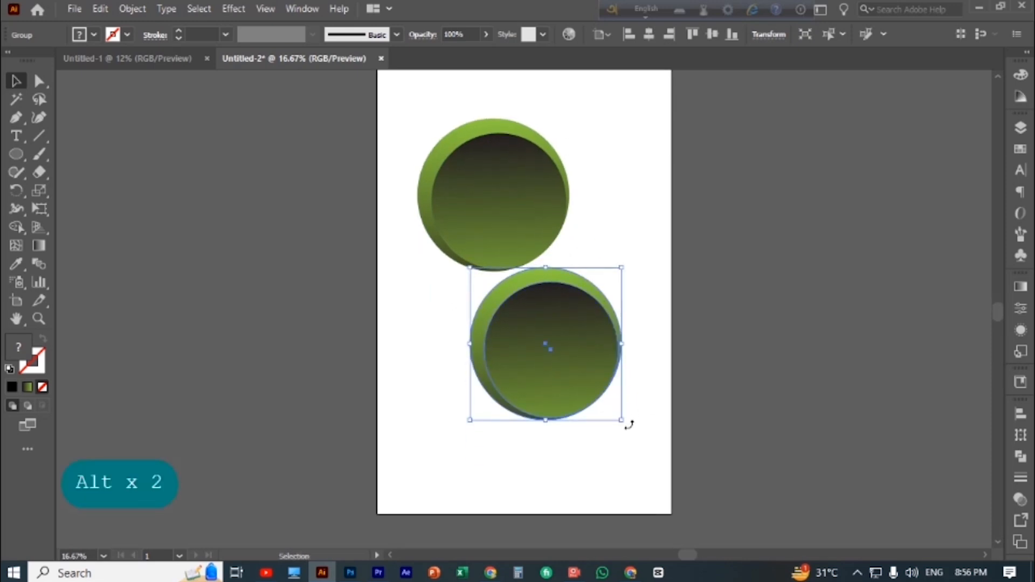
{"action": "left_click_drag", "start_coordinate": [625, 423], "coordinate": [398, 154]}
{"action": "left_click", "coordinate": [519, 427]}
{"action": "mouse_move", "coordinate": [559, 375]}
{"action": "left_mouse_down"}
{"action": "mouse_move", "coordinate": [560, 365]}
{"action": "mouse_move", "coordinate": [564, 382]}
{"action": "left_mouse_up"}
{"action": "left_click", "coordinate": [456, 477]}
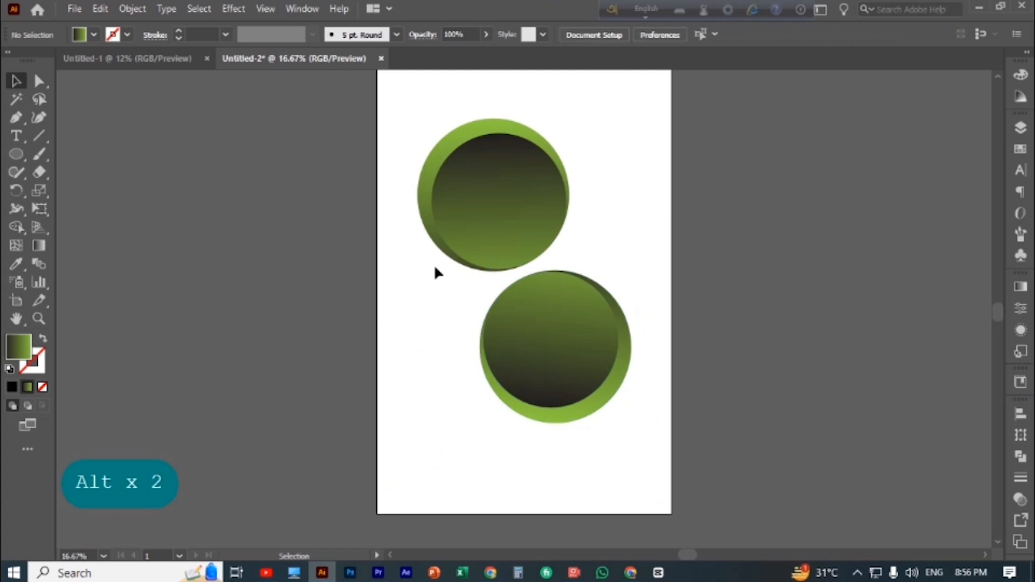
Spread the groups apart, moving the original toward the artboard's upper-left corner and the rotated copy down toward the lower-right corner
{"action": "left_click_drag", "start_coordinate": [485, 218], "coordinate": [472, 211]}
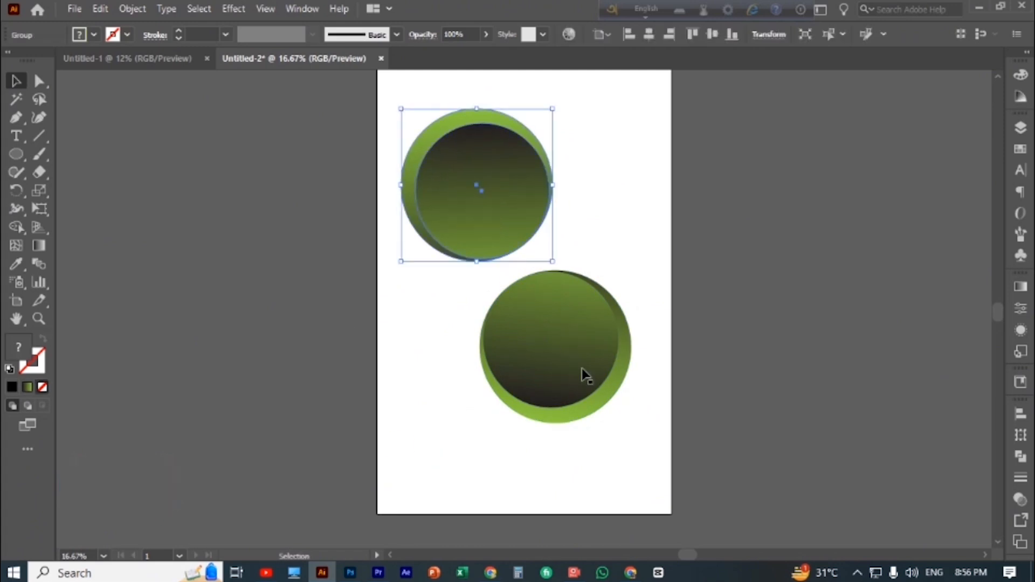
{"action": "left_click_drag", "start_coordinate": [582, 373], "coordinate": [588, 416]}
{"action": "left_click", "coordinate": [617, 200]}
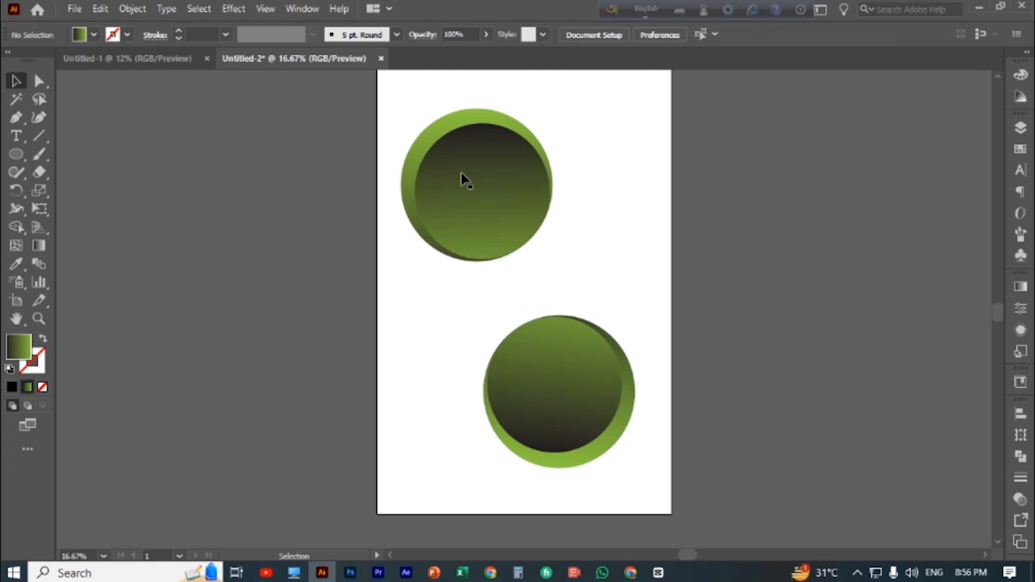
{"action": "mouse_move", "coordinate": [548, 402]}
{"action": "left_mouse_down"}
{"action": "mouse_move", "coordinate": [532, 414]}
{"action": "mouse_move", "coordinate": [544, 410]}
{"action": "left_mouse_up"}
{"action": "left_click", "coordinate": [856, 333]}
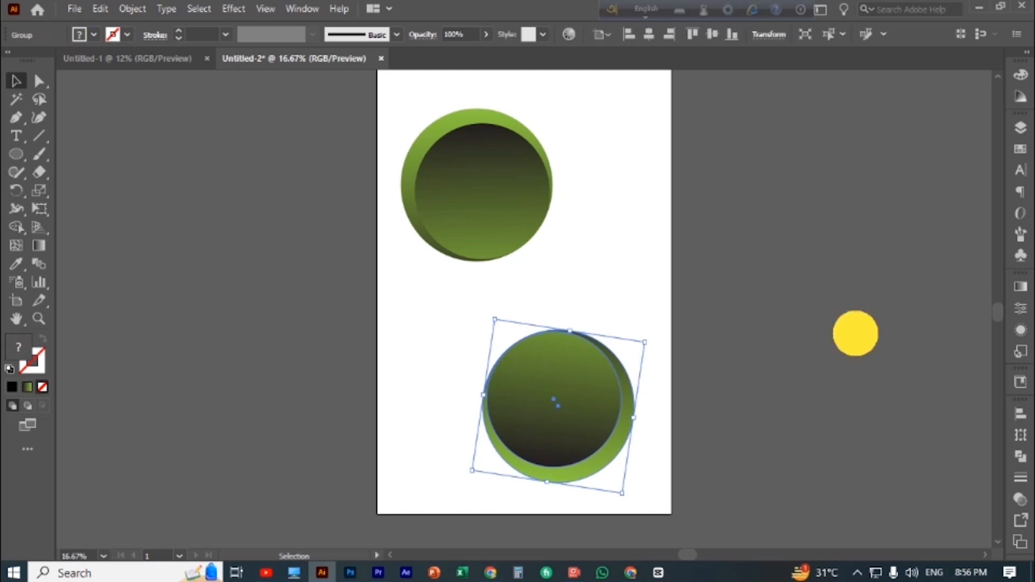
Draw a gradient rectangle and resize it into a thin horizontal bar in the artboard's lower-right corner, directly under the lower circle
{"action": "right_click", "coordinate": [23, 160]}
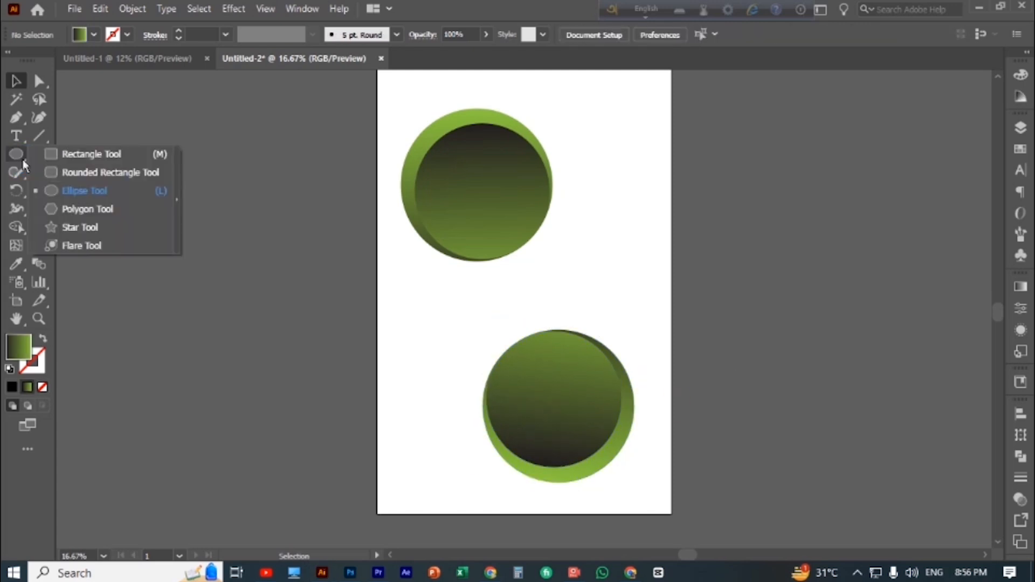
{"action": "left_click", "coordinate": [75, 156]}
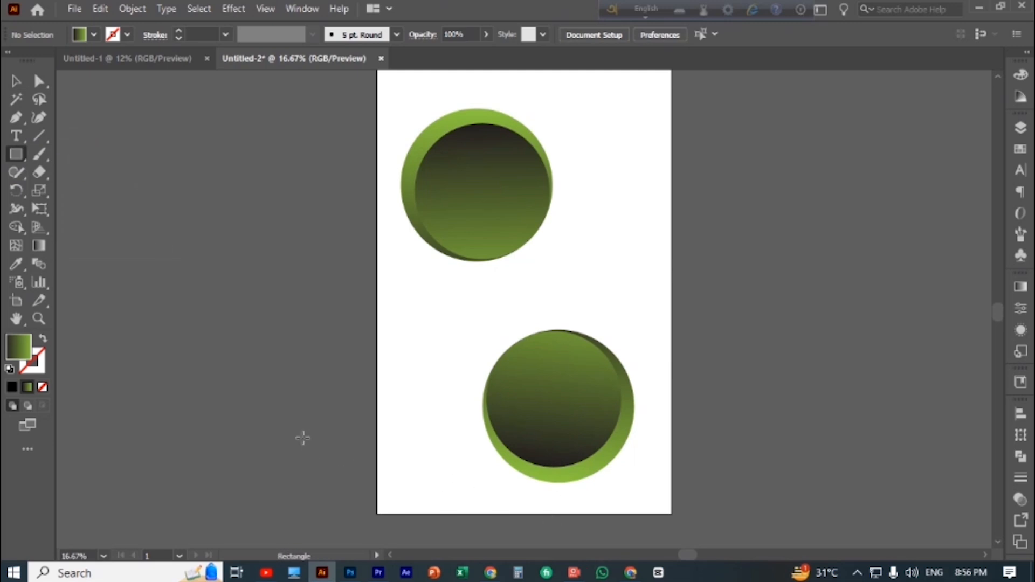
{"action": "left_click_drag", "start_coordinate": [304, 438], "coordinate": [440, 524]}
{"action": "left_click", "coordinate": [16, 83]}
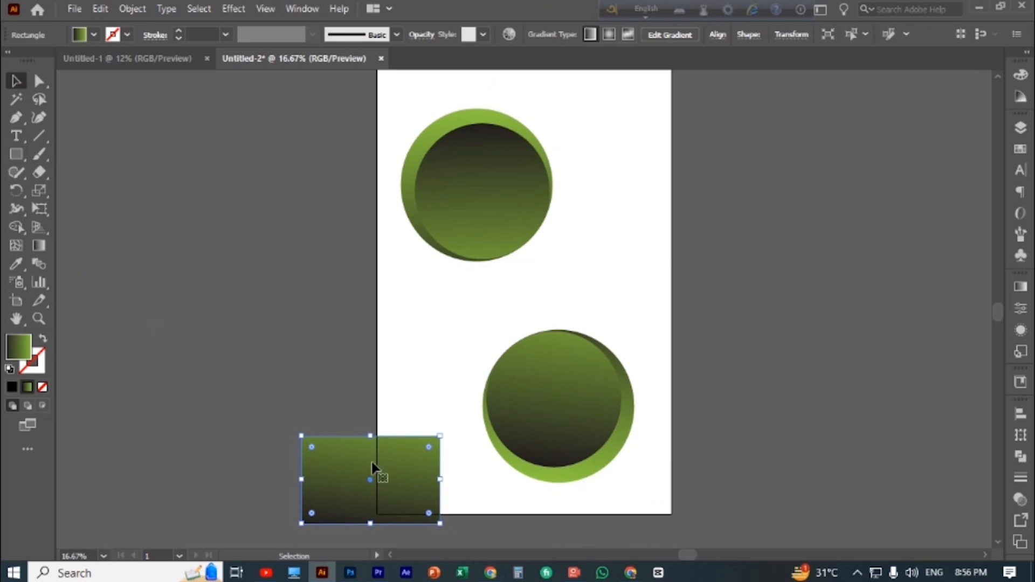
{"action": "left_click_drag", "start_coordinate": [372, 467], "coordinate": [672, 486]}
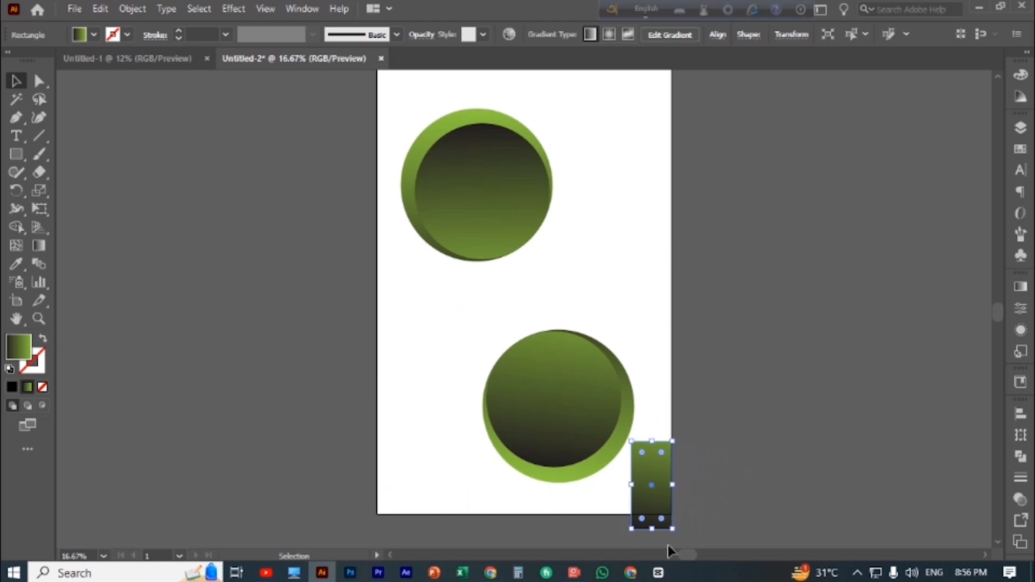
{"action": "left_click_drag", "start_coordinate": [632, 495], "coordinate": [487, 499]}
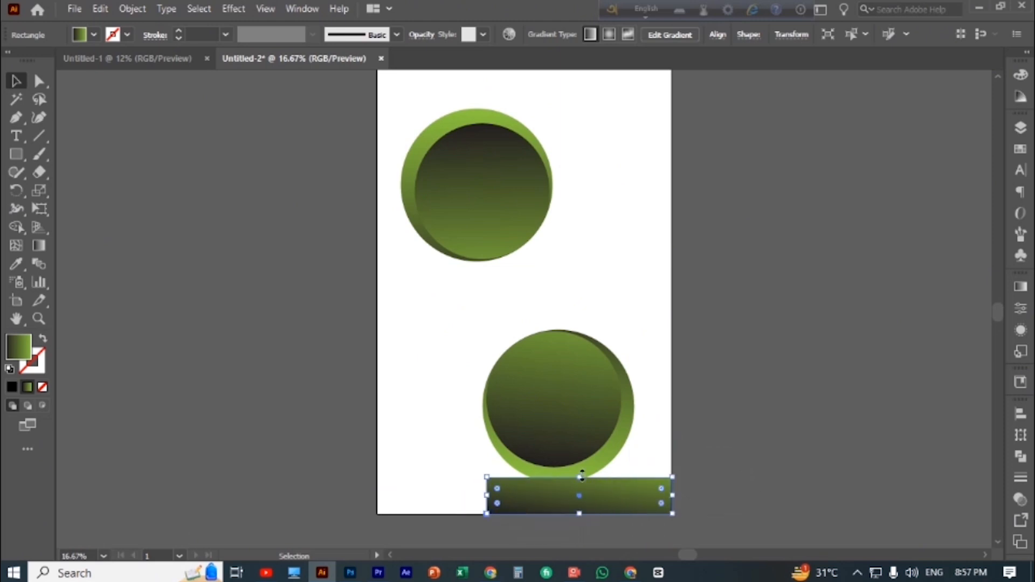
{"action": "left_click_drag", "start_coordinate": [582, 476], "coordinate": [576, 484]}
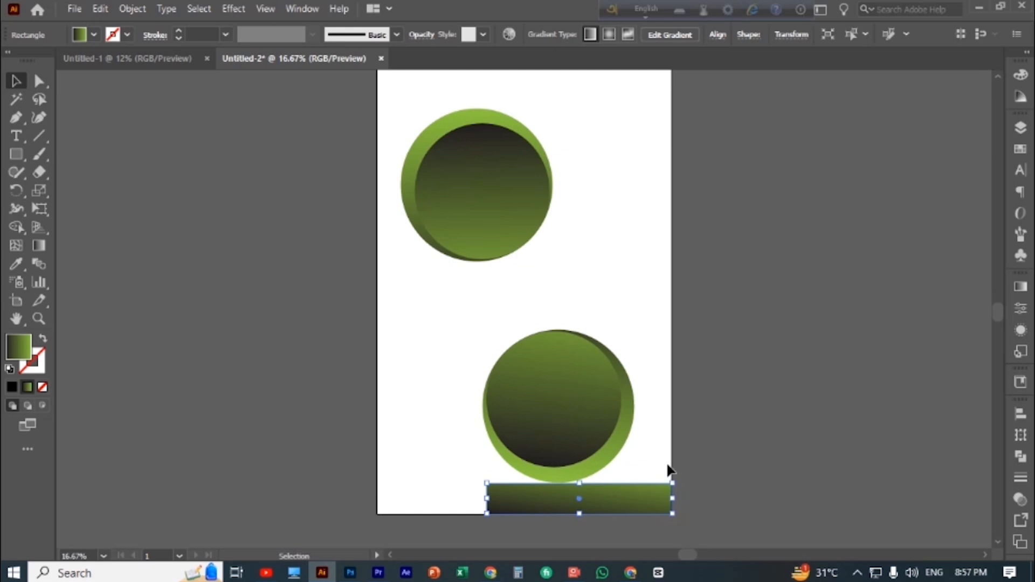
{"action": "left_click", "coordinate": [740, 425]}
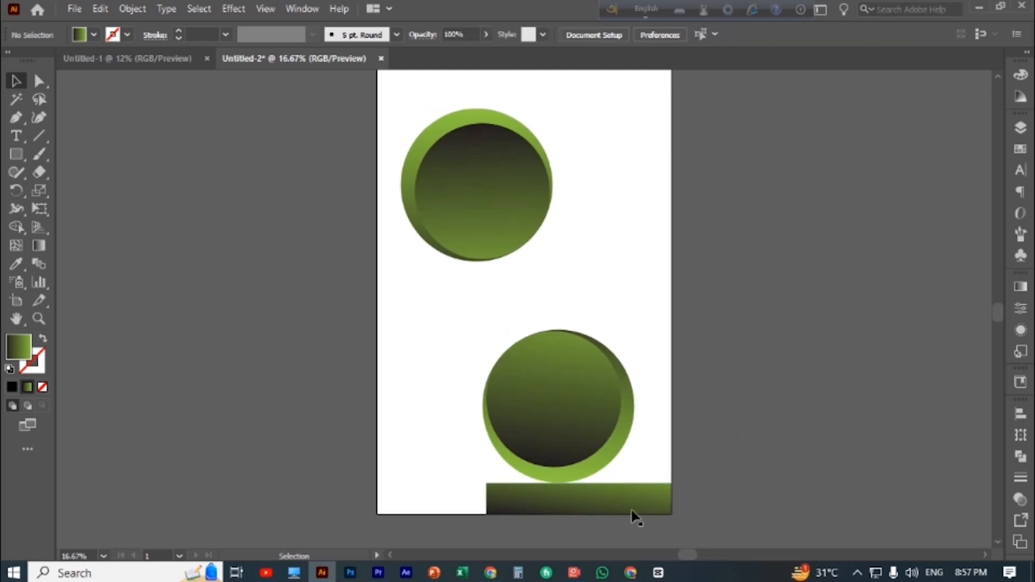
Duplicate the bar, turn the copy vertical and place it along the artboard's right edge, standing on the horizontal bar
{"action": "left_click_drag", "start_coordinate": [626, 502], "coordinate": [763, 277]}
{"action": "left_click_drag", "start_coordinate": [751, 393], "coordinate": [659, 410]}
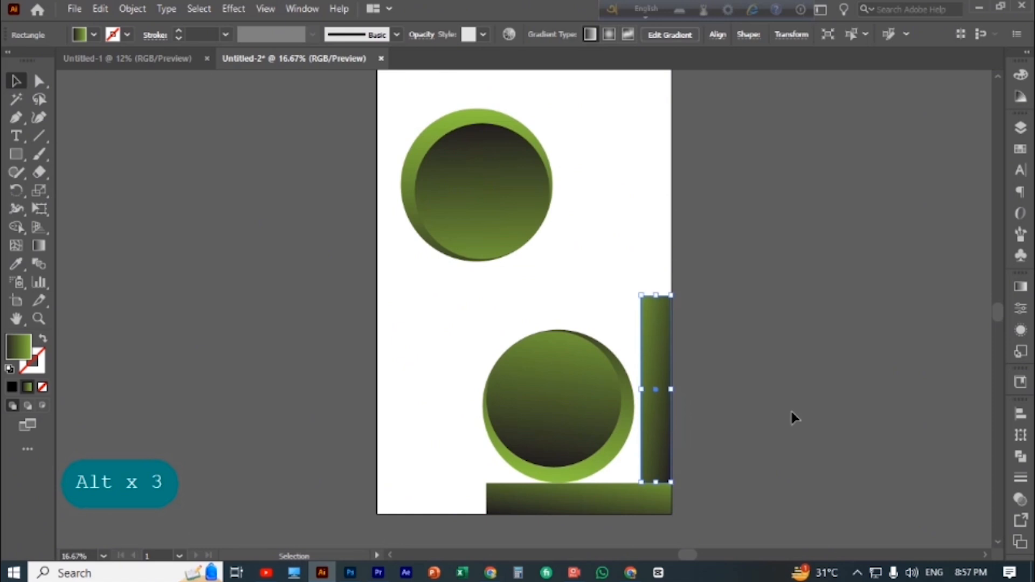
Nudge the lower circle group to the right until its edge touches the vertical bar
{"action": "left_click", "coordinate": [593, 429]}
{"action": "key", "text": "Right"}
{"action": "key", "text": "Right"}
{"action": "key", "text": "Right"}
{"action": "key", "text": "Right"}
{"action": "key", "text": "Right"}
{"action": "key", "text": "Right"}
{"action": "key", "text": "Right"}
{"action": "key", "text": "Right"}
{"action": "key", "text": "Right"}
{"action": "key", "text": "Right"}
{"action": "key", "text": "Right"}
{"action": "key", "text": "Right"}
{"action": "key", "text": "Right"}
{"action": "key", "text": "Right"}
{"action": "key", "text": "Right"}
{"action": "key", "text": "Right"}
{"action": "key", "text": "Right"}
{"action": "key", "text": "Right"}
{"action": "key", "text": "Right"}
{"action": "key", "text": "Right"}
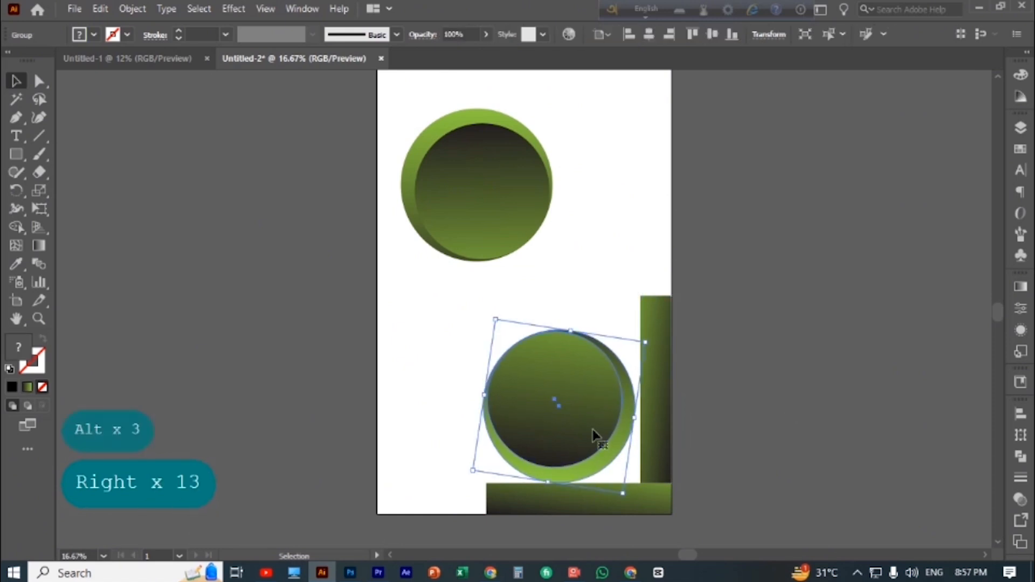
{"action": "key", "text": "Right"}
{"action": "key", "text": "Right"}
{"action": "key", "text": "Right"}
{"action": "key", "text": "Right"}
{"action": "key", "text": "Right"}
{"action": "key", "text": "Right"}
{"action": "key", "text": "Right"}
{"action": "key", "text": "Right"}
{"action": "key", "text": "Right"}
{"action": "key", "text": "Right"}
{"action": "key", "text": "Right"}
{"action": "key", "text": "Right"}
{"action": "key", "text": "Right"}
{"action": "key", "text": "Right"}
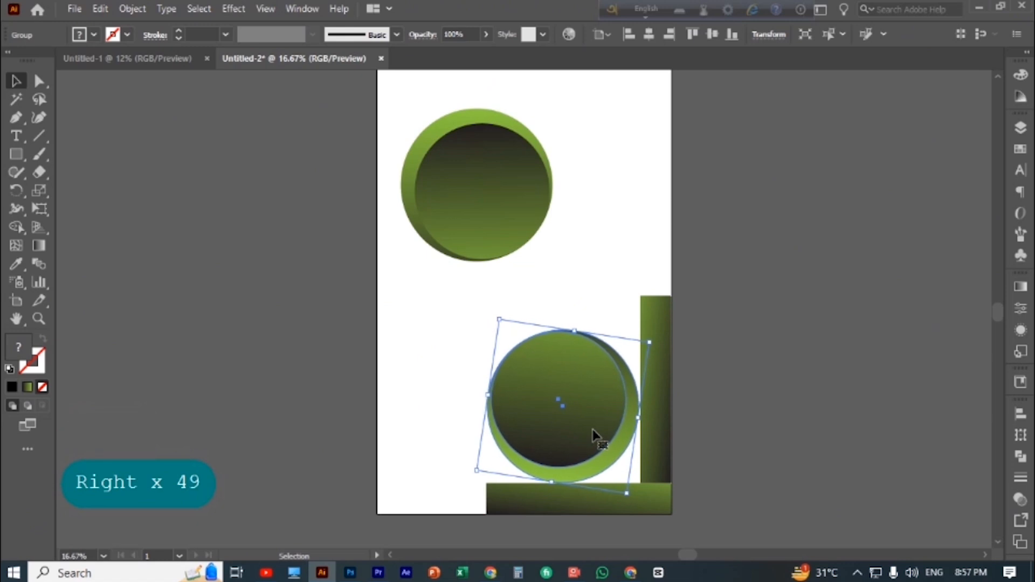
{"action": "key", "text": "Right"}
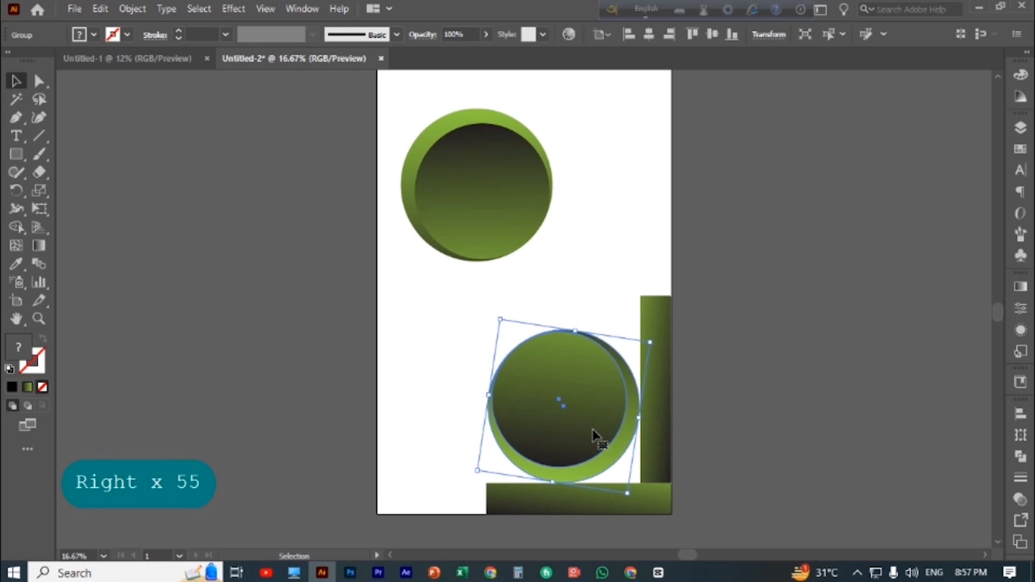
{"action": "left_click", "coordinate": [808, 388]}
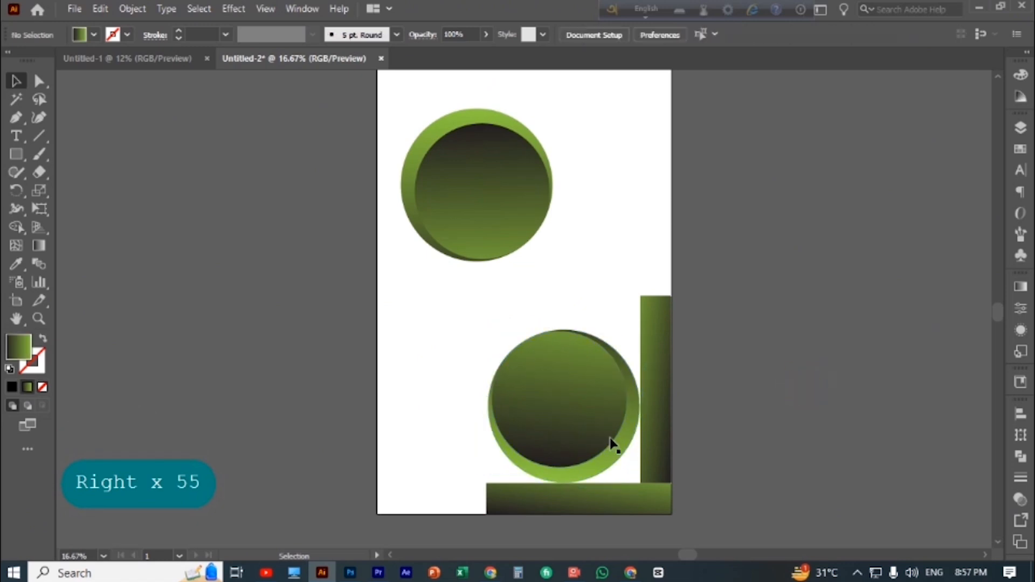
{"action": "left_click", "coordinate": [612, 443]}
{"action": "key", "text": "Right"}
{"action": "key", "text": "Right"}
{"action": "key", "text": "Right"}
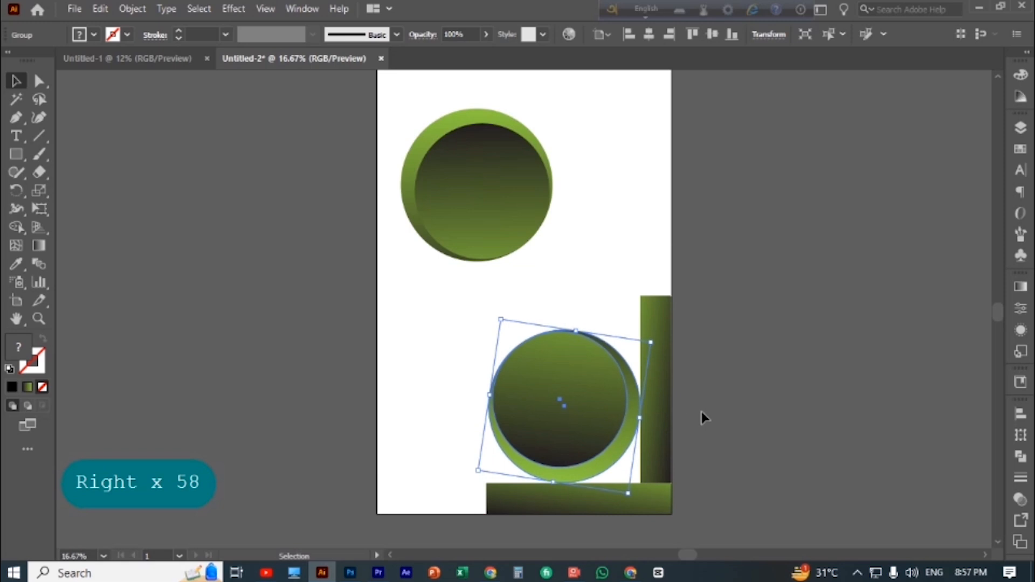
{"action": "left_click", "coordinate": [712, 410]}
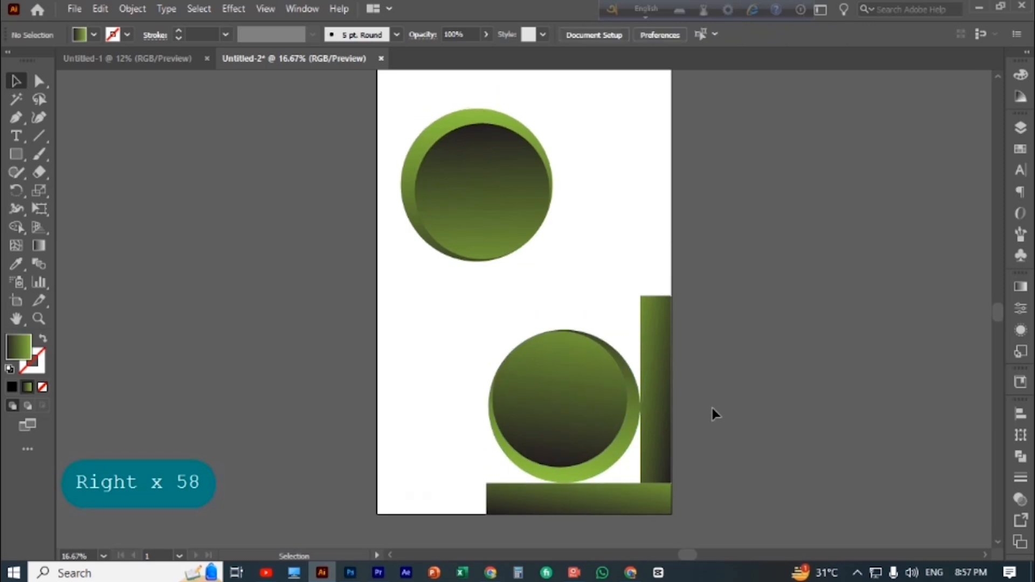
Move the vertical bar into the artboard's upper-left corner and nudge the upper circle group right until its edge touches the bar
{"action": "scroll", "coordinate": [794, 448], "scroll_direction": "up", "scroll_amount": 2}
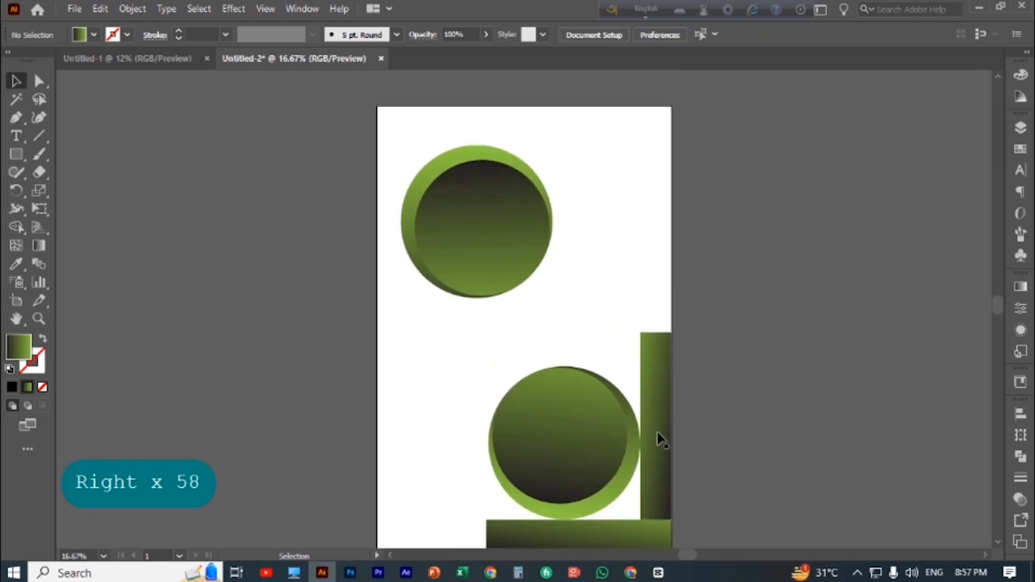
{"action": "left_click_drag", "start_coordinate": [657, 432], "coordinate": [394, 206]}
{"action": "left_click", "coordinate": [506, 250]}
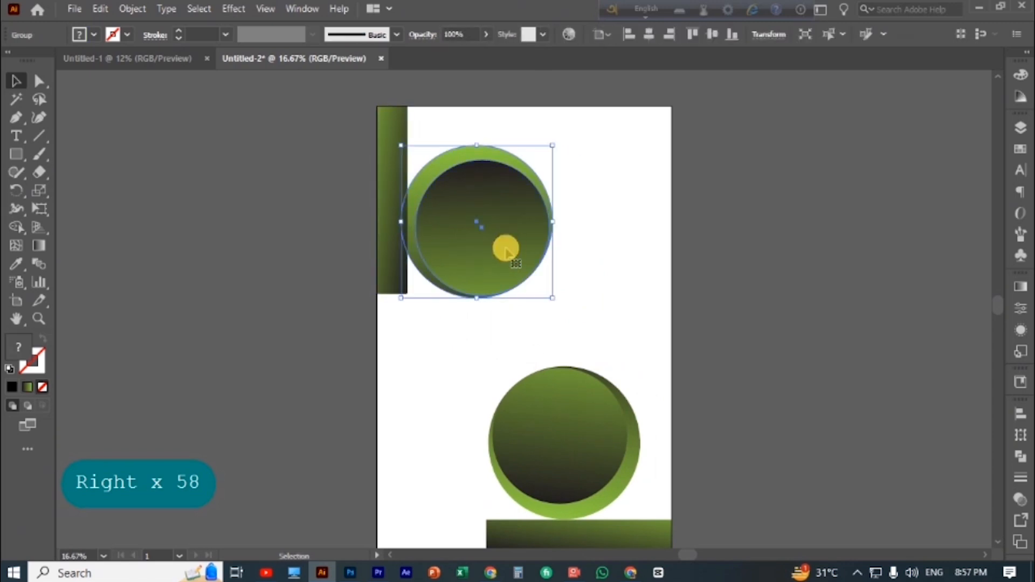
{"action": "key", "text": "Right"}
{"action": "key", "text": "Right"}
{"action": "key", "text": "Right"}
{"action": "key", "text": "Right"}
{"action": "key", "text": "Right"}
{"action": "key", "text": "Right"}
{"action": "key", "text": "Right"}
{"action": "key", "text": "Right"}
{"action": "key", "text": "Right"}
{"action": "key", "text": "Right"}
{"action": "key", "text": "Right"}
{"action": "key", "text": "Right"}
{"action": "key", "text": "Right"}
{"action": "key", "text": "Right"}
{"action": "key", "text": "Right"}
{"action": "key", "text": "Right"}
{"action": "key", "text": "Right"}
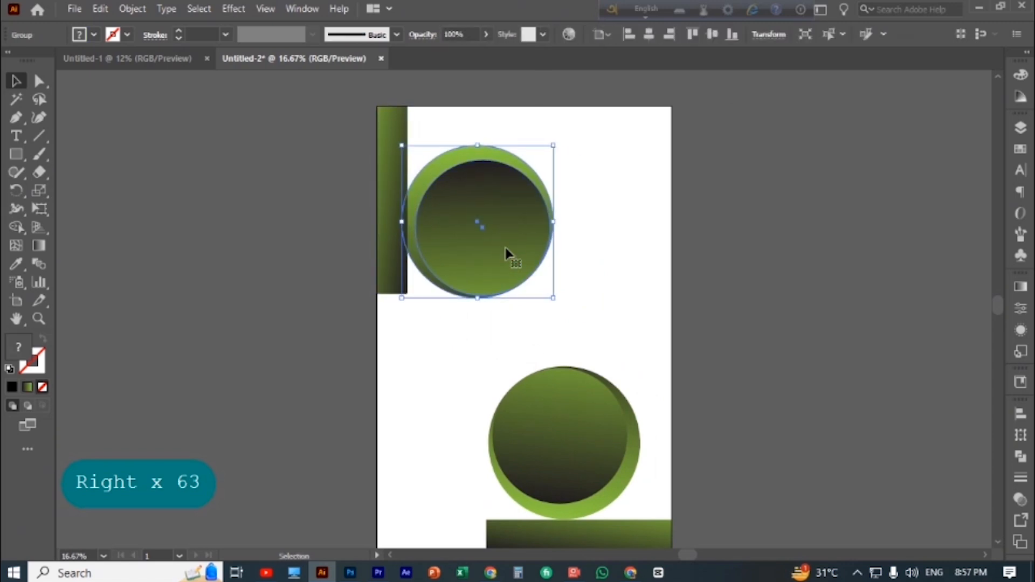
{"action": "key", "text": "Right"}
{"action": "key", "text": "Right"}
{"action": "key", "text": "Right"}
{"action": "key", "text": "Right"}
{"action": "key", "text": "Right"}
{"action": "key", "text": "Right"}
{"action": "key", "text": "Right"}
{"action": "key", "text": "Right"}
{"action": "key", "text": "Right"}
{"action": "key", "text": "Right"}
{"action": "key", "text": "Right"}
{"action": "key", "text": "Right"}
{"action": "key", "text": "Right"}
{"action": "key", "text": "Right"}
{"action": "key", "text": "Right"}
{"action": "key", "text": "Right"}
{"action": "key", "text": "Right"}
{"action": "key", "text": "Right"}
{"action": "key", "text": "Right"}
{"action": "key", "text": "Right"}
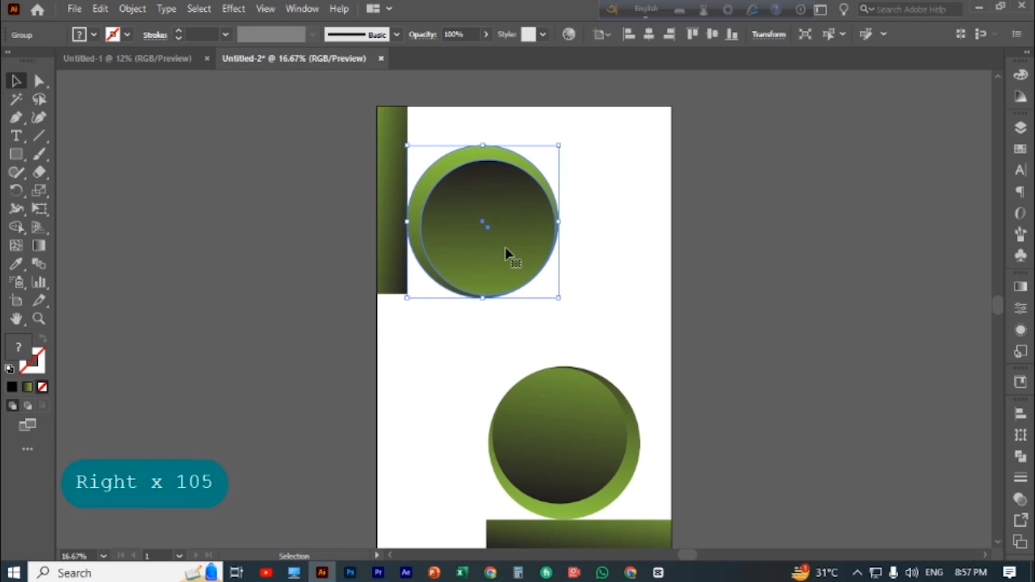
{"action": "key", "text": "Left"}
{"action": "key", "text": "Left"}
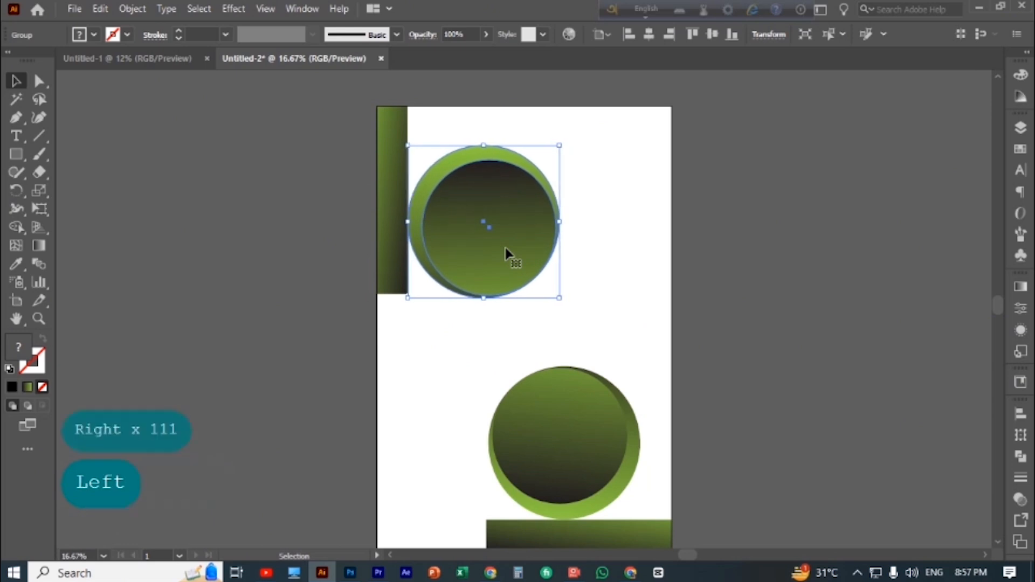
{"action": "left_click", "coordinate": [571, 570]}
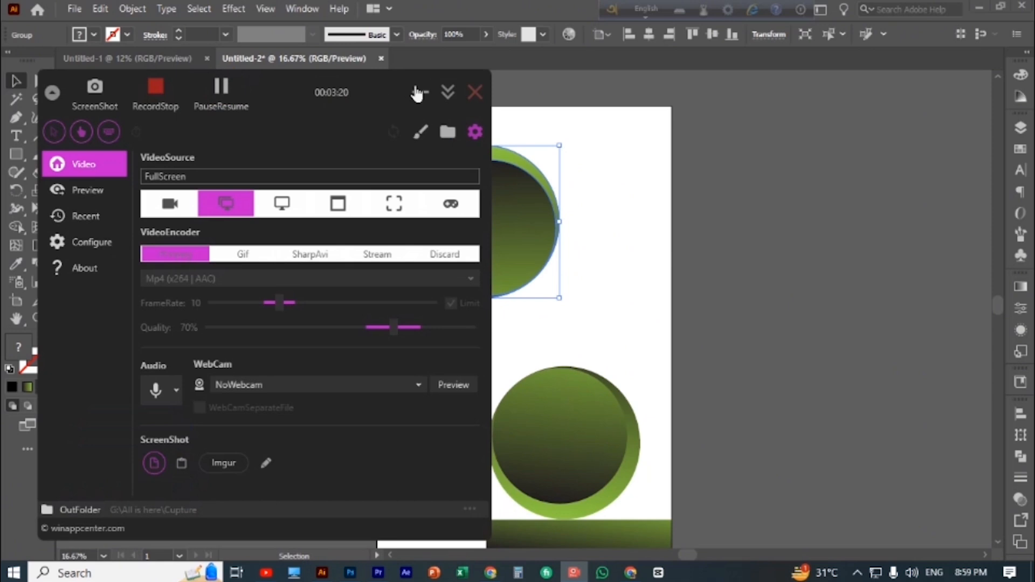
{"action": "left_click", "coordinate": [416, 93]}
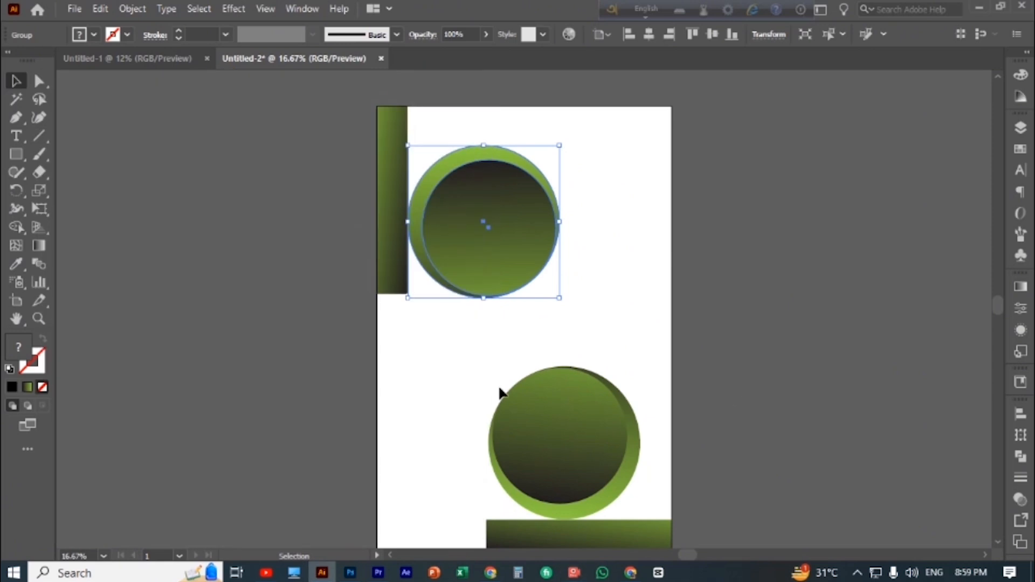
Move the horizontal bar from the artboard's bottom edge to its top edge, butted against the vertical bar
{"action": "scroll", "coordinate": [674, 319], "scroll_direction": "down", "scroll_amount": 2}
{"action": "scroll", "coordinate": [671, 319], "scroll_direction": "up", "scroll_amount": 2}
{"action": "scroll", "coordinate": [620, 478], "scroll_direction": "up", "scroll_amount": 2}
{"action": "scroll", "coordinate": [636, 308], "scroll_direction": "down", "scroll_amount": 4}
{"action": "left_click_drag", "start_coordinate": [630, 493], "coordinate": [552, 179]}
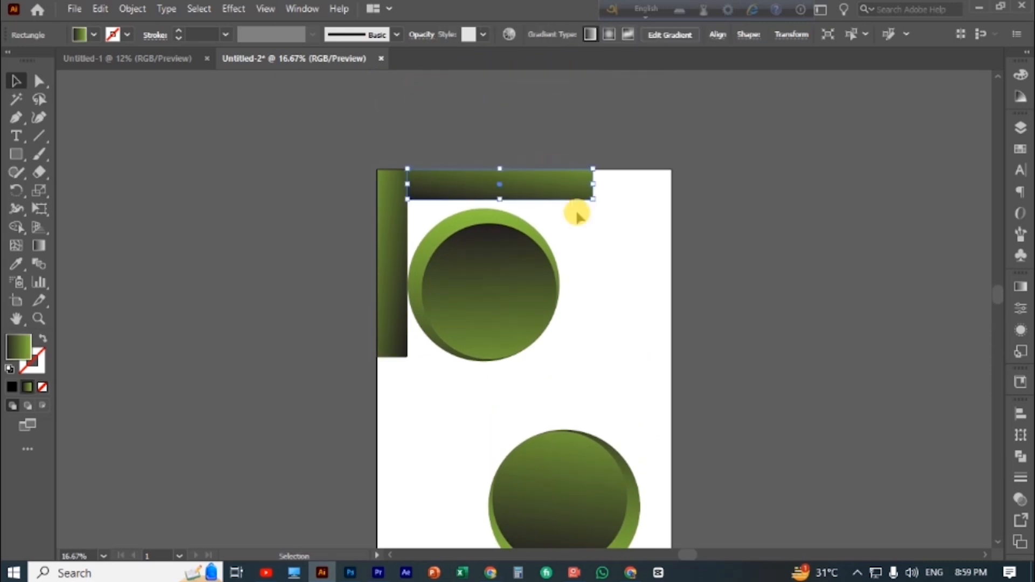
Nudge the upper circle group up until its top touches the horizontal bar, leaving nothing selected
{"action": "left_click", "coordinate": [487, 307]}
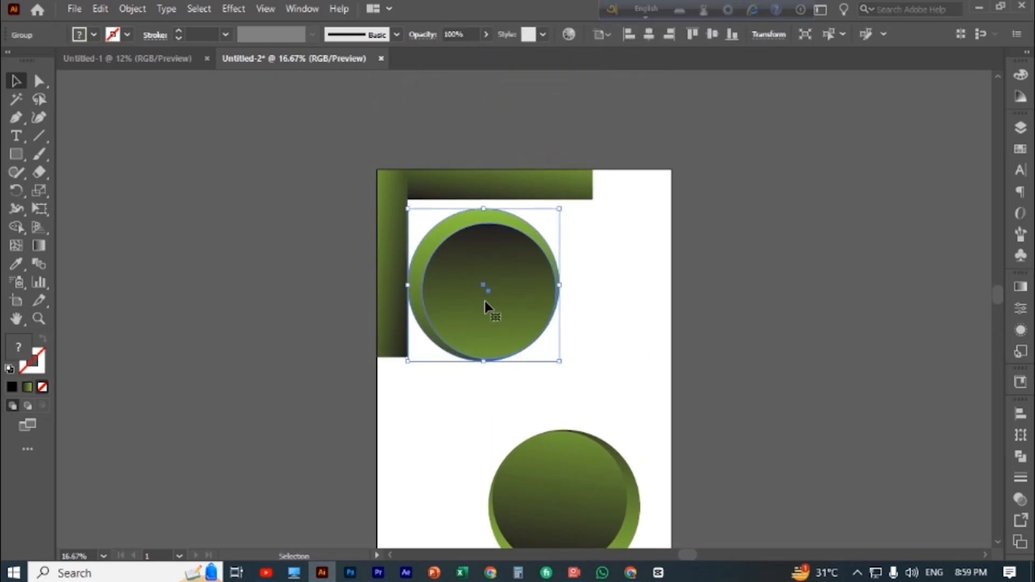
{"action": "key", "text": "Up"}
{"action": "key", "text": "Up"}
{"action": "key", "text": "Up"}
{"action": "key", "text": "Up"}
{"action": "key", "text": "Up"}
{"action": "key", "text": "Up"}
{"action": "key", "text": "Up"}
{"action": "key", "text": "Up"}
{"action": "key", "text": "Up"}
{"action": "key", "text": "Up"}
{"action": "key", "text": "Up"}
{"action": "key", "text": "Up"}
{"action": "key", "text": "Up"}
{"action": "key", "text": "Up"}
{"action": "key", "text": "Up"}
{"action": "key", "text": "Up"}
{"action": "key", "text": "Up"}
{"action": "key", "text": "Up"}
{"action": "key", "text": "Up"}
{"action": "key", "text": "Up"}
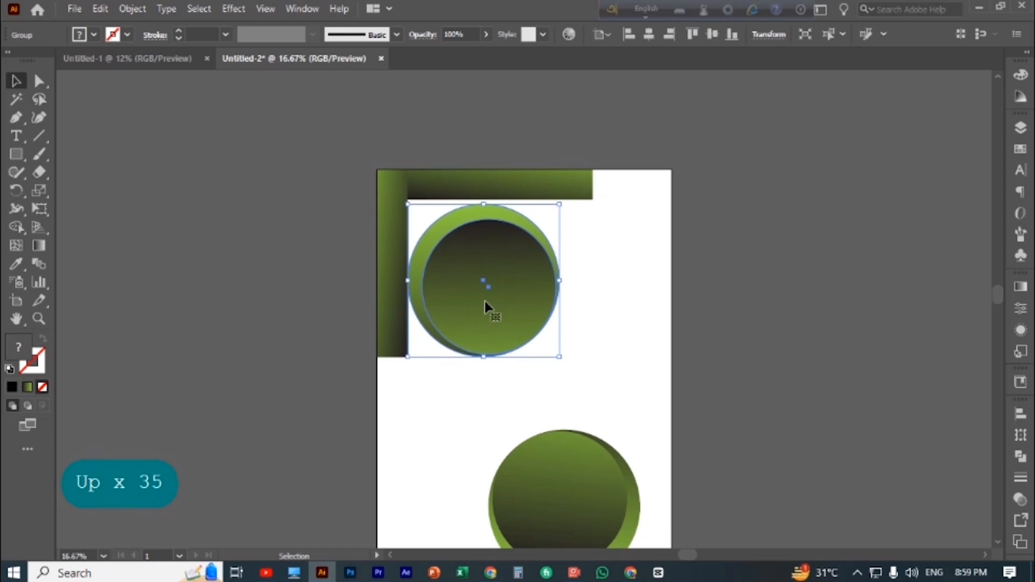
{"action": "key", "text": "Up"}
{"action": "key", "text": "Up"}
{"action": "key", "text": "Up"}
{"action": "key", "text": "Up"}
{"action": "key", "text": "Up"}
{"action": "key", "text": "Up"}
{"action": "key", "text": "Up"}
{"action": "key", "text": "Up"}
{"action": "key", "text": "Up"}
{"action": "key", "text": "Up"}
{"action": "key", "text": "Up"}
{"action": "key", "text": "Up"}
{"action": "key", "text": "Up"}
{"action": "key", "text": "Up"}
{"action": "key", "text": "Up"}
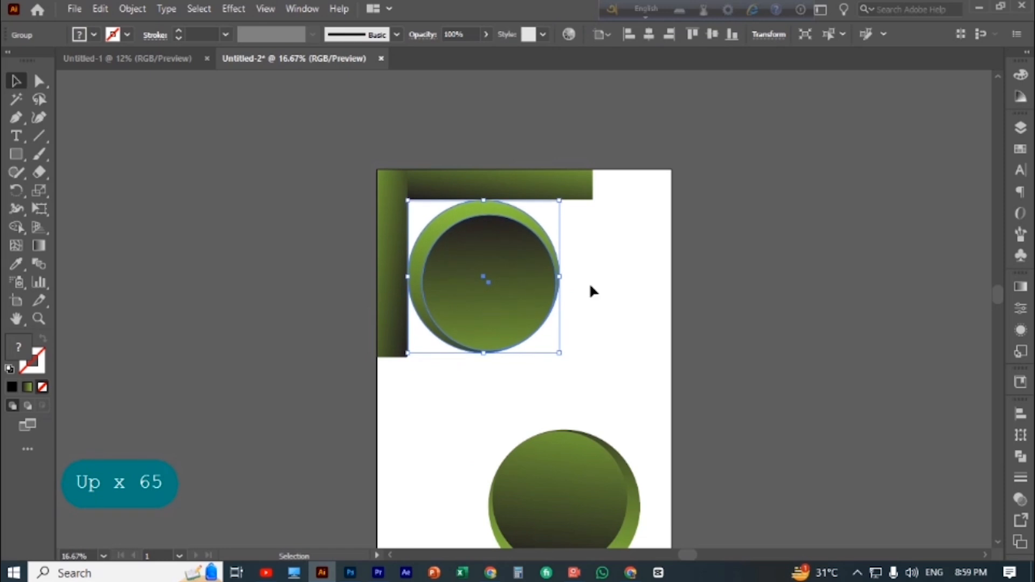
{"action": "left_click", "coordinate": [641, 298]}
Delete the horizontal and vertical spacer bars from the artboard's upper-left corner
{"action": "scroll", "coordinate": [640, 295], "scroll_direction": "down", "scroll_amount": 3}
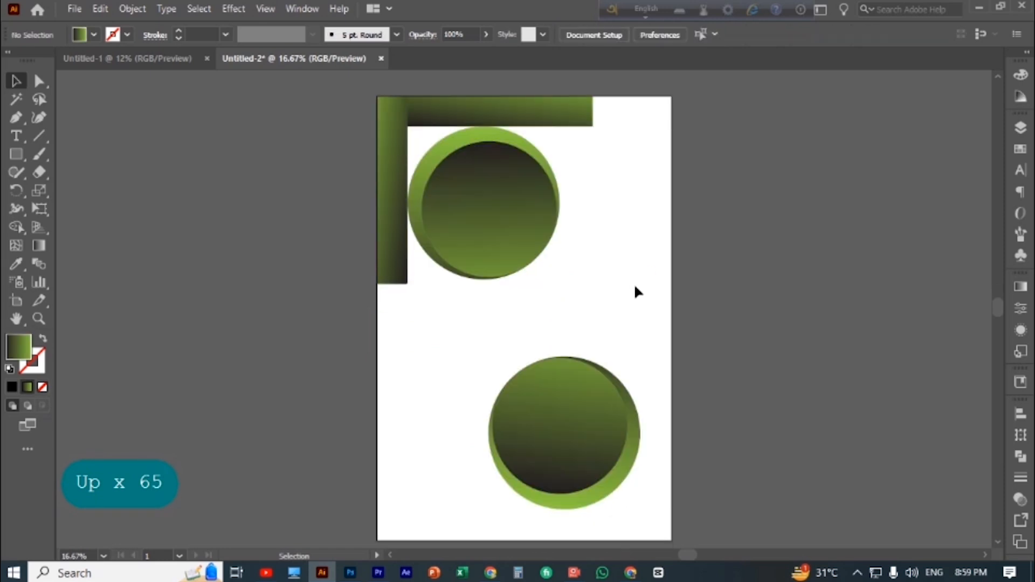
{"action": "left_click", "coordinate": [578, 124]}
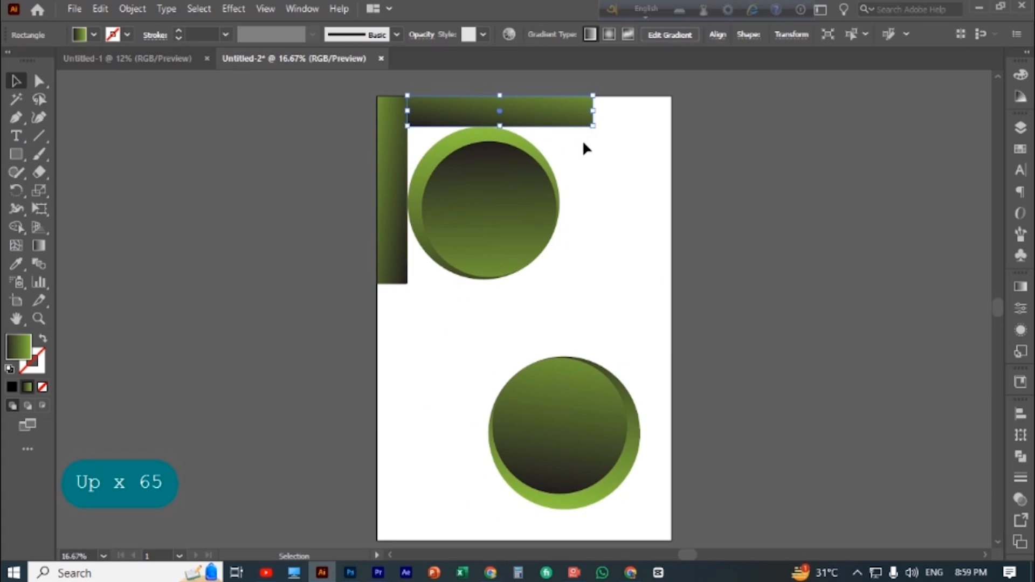
{"action": "key", "text": "Delete"}
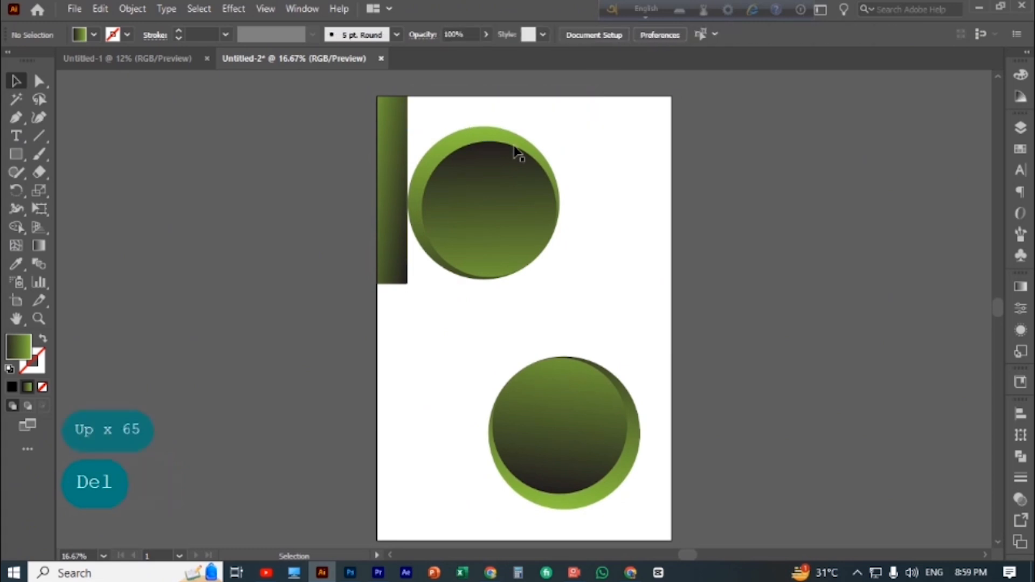
{"action": "left_click", "coordinate": [389, 145]}
{"action": "key", "text": "Delete"}
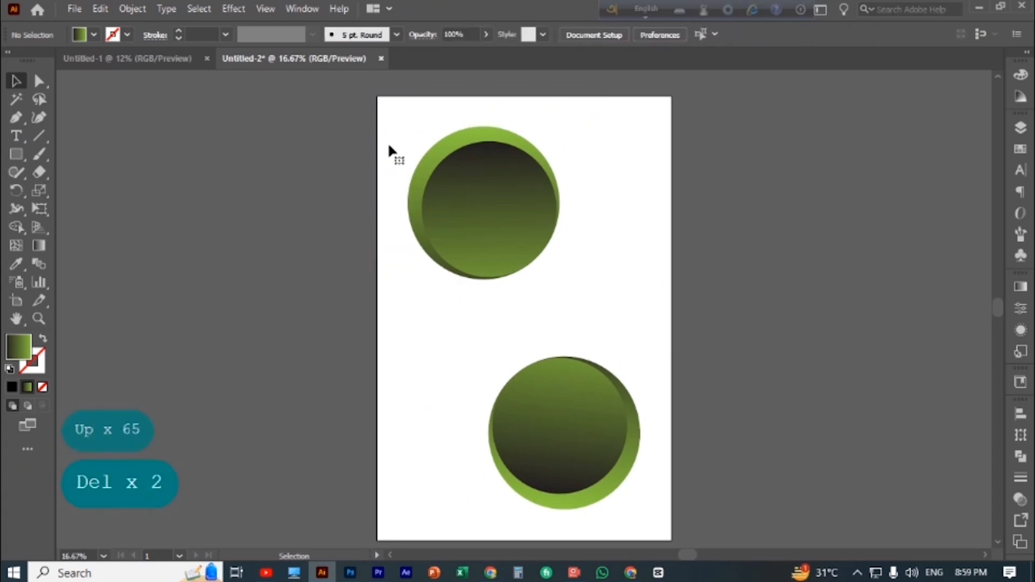
Draw a gradient rectangle covering the whole artboard from its upper-left to its lower-right corner
{"action": "scroll", "coordinate": [539, 270], "scroll_direction": "down", "scroll_amount": 1}
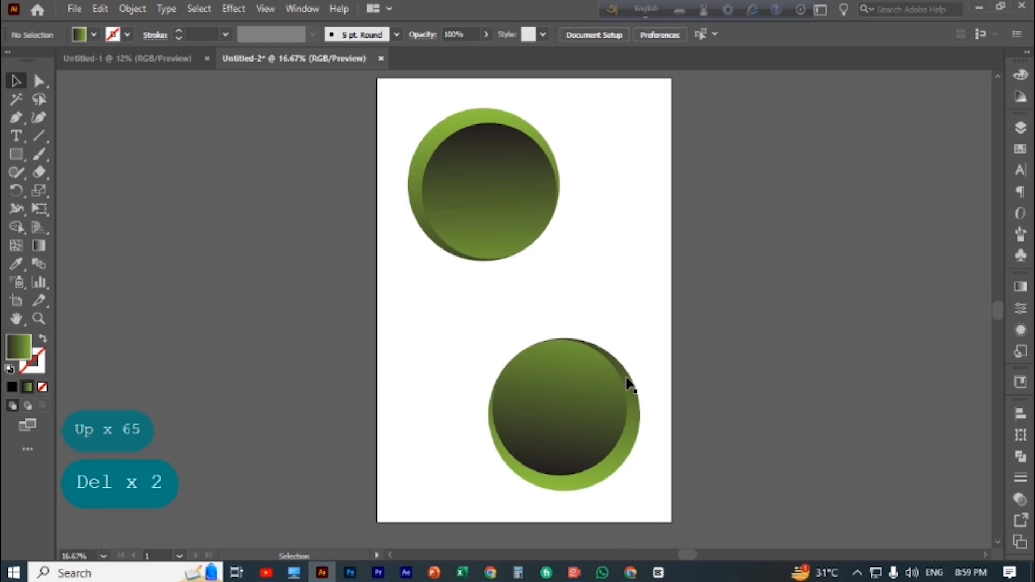
{"action": "right_click", "coordinate": [24, 157]}
{"action": "left_click", "coordinate": [99, 159]}
{"action": "scroll", "coordinate": [426, 310], "scroll_direction": "up", "scroll_amount": 4}
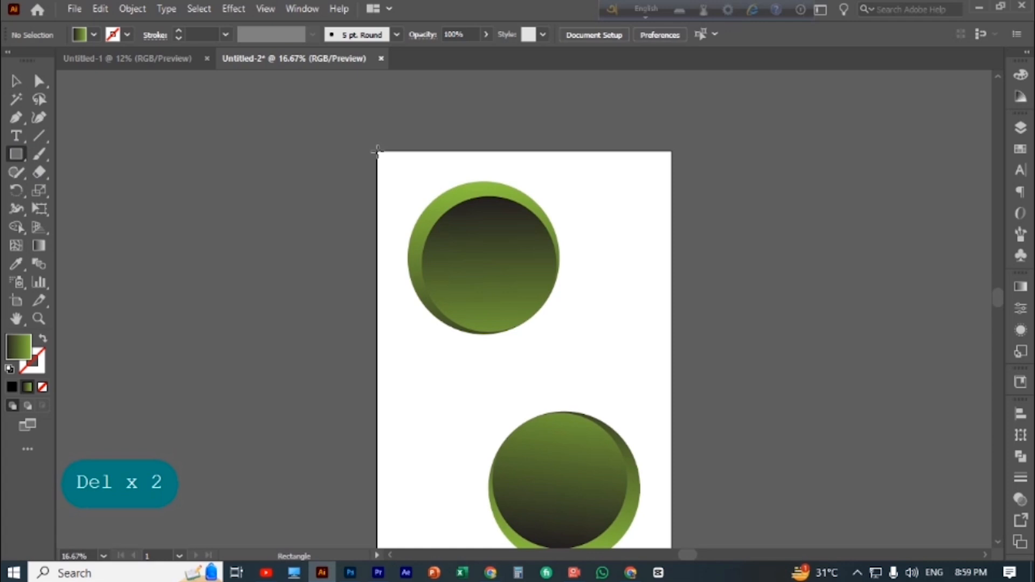
{"action": "left_click_drag", "start_coordinate": [377, 152], "coordinate": [672, 434]}
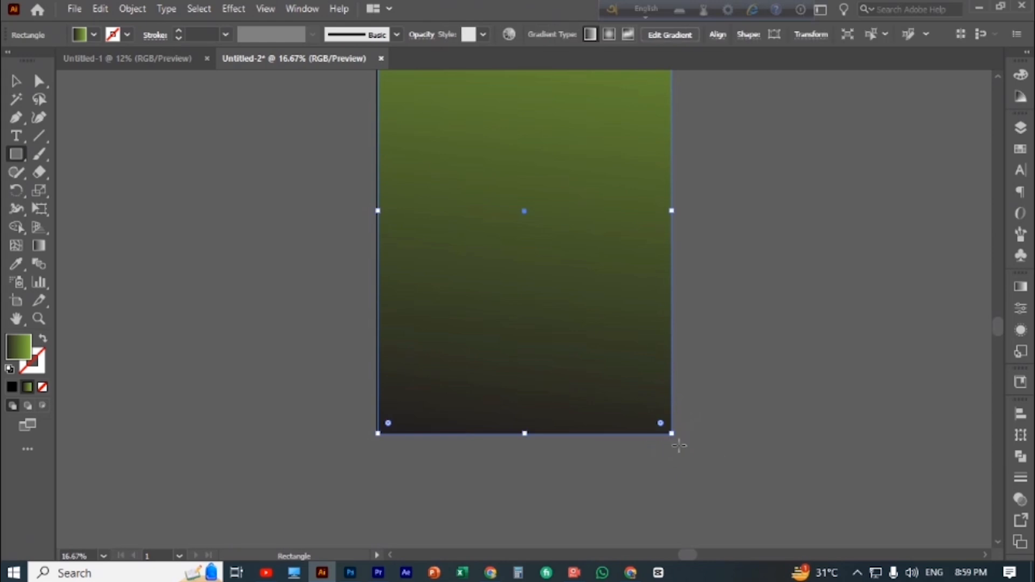
Send the full-artboard rectangle to the back, behind both circle groups, and deselect it
{"action": "left_click", "coordinate": [17, 82]}
{"action": "scroll", "coordinate": [190, 303], "scroll_direction": "up", "scroll_amount": 4}
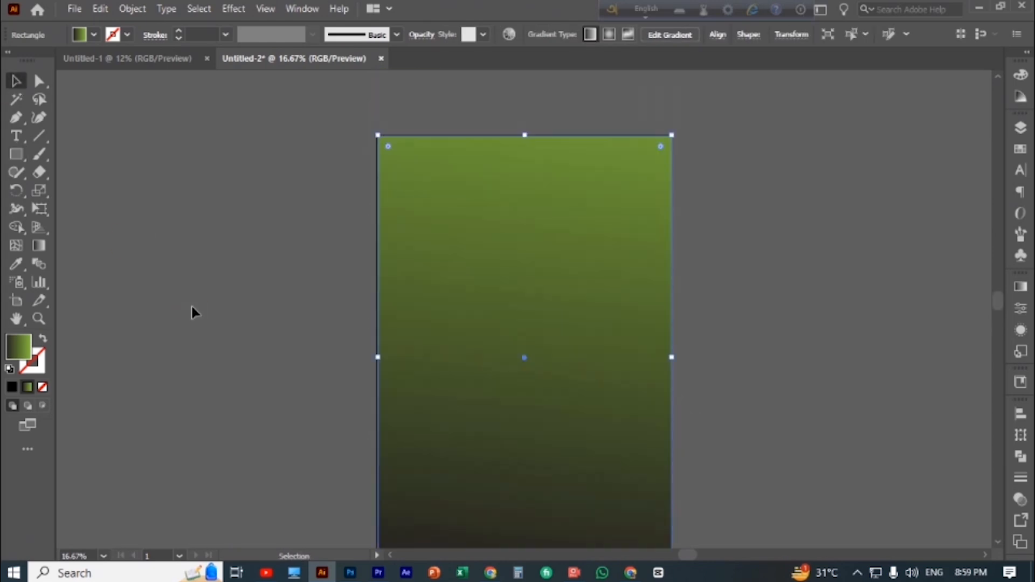
{"action": "scroll", "coordinate": [191, 304], "scroll_direction": "down", "scroll_amount": 1}
{"action": "key", "text": "ctrl+minus"}
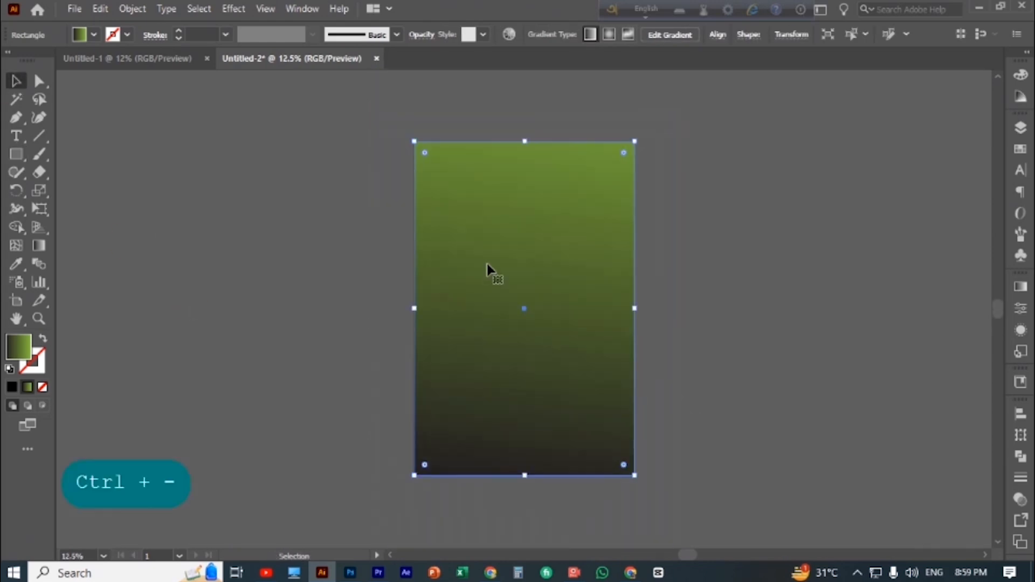
{"action": "right_click", "coordinate": [487, 266]}
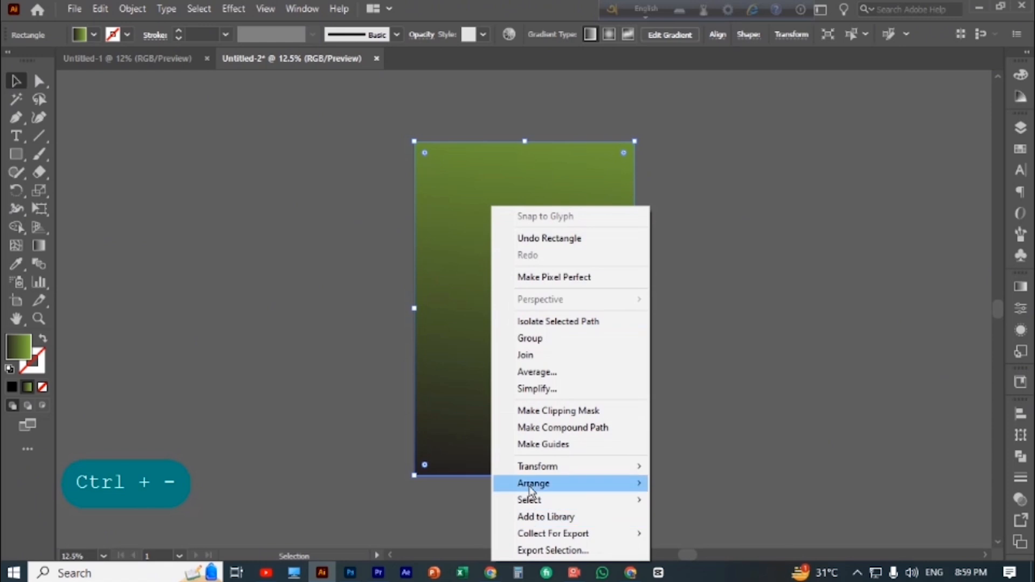
{"action": "mouse_move", "coordinate": [608, 488]}
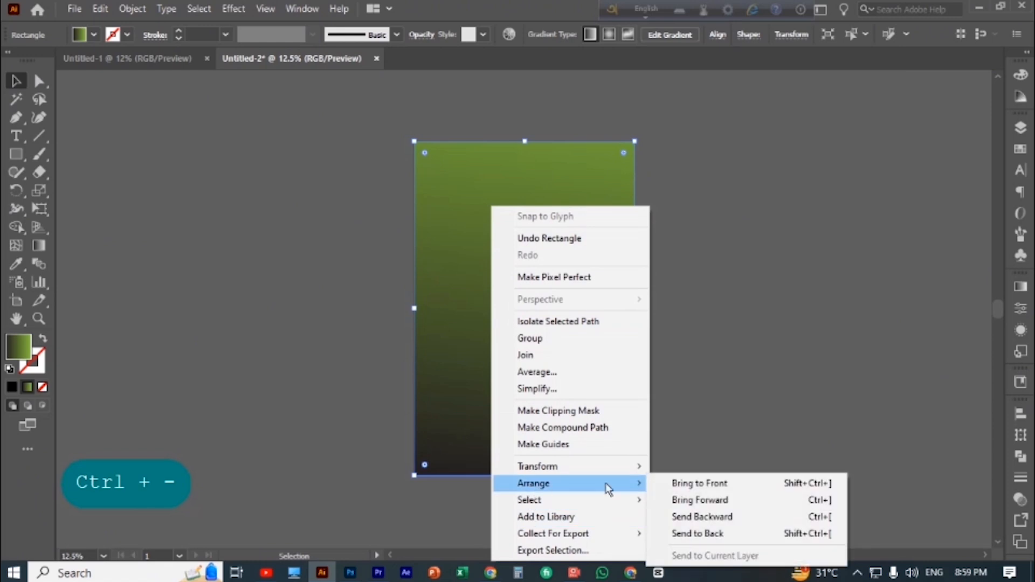
{"action": "left_click", "coordinate": [710, 534]}
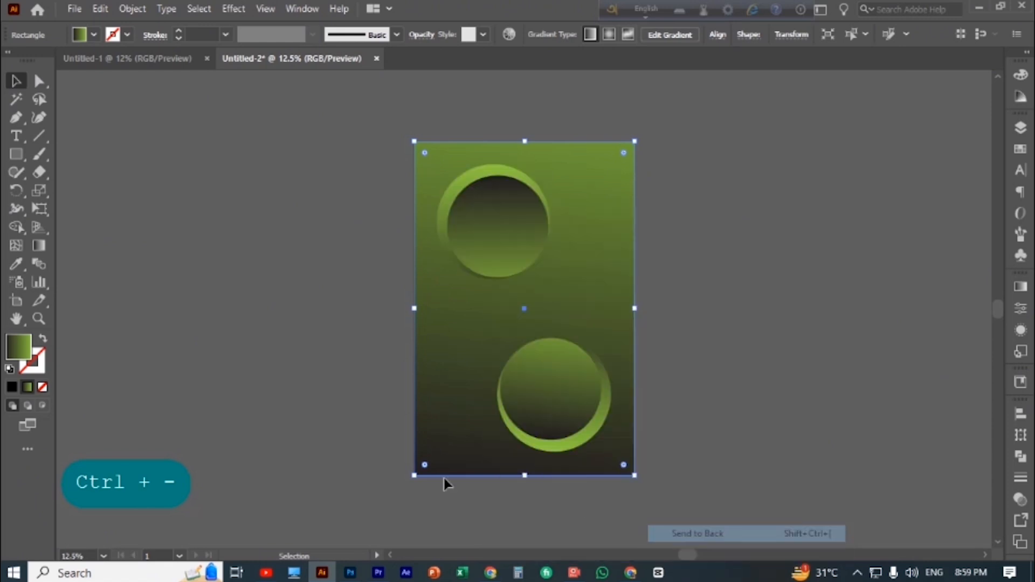
{"action": "left_click", "coordinate": [271, 275]}
Reverse the background rectangle's linear gradient and shift its midpoint to about 37% location
{"action": "scroll", "coordinate": [375, 321], "scroll_direction": "down", "scroll_amount": 2}
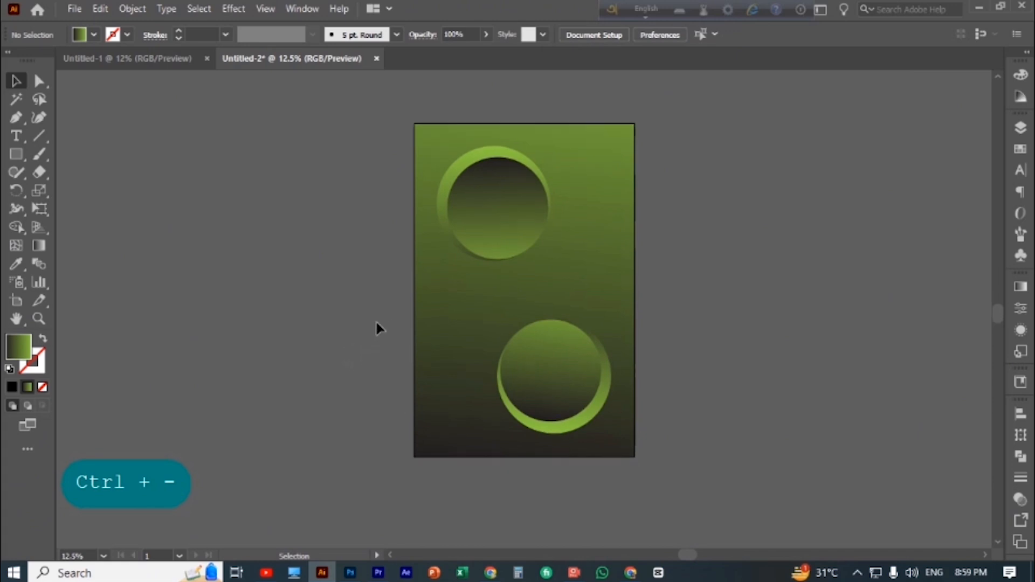
{"action": "scroll", "coordinate": [382, 324], "scroll_direction": "up", "scroll_amount": 2}
{"action": "left_click", "coordinate": [561, 312]}
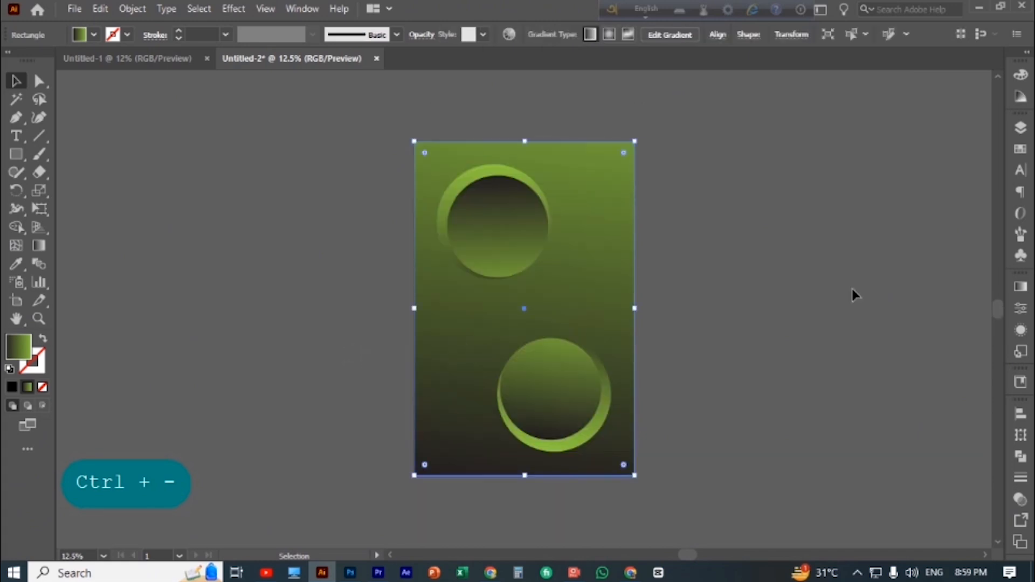
{"action": "left_click", "coordinate": [1021, 286]}
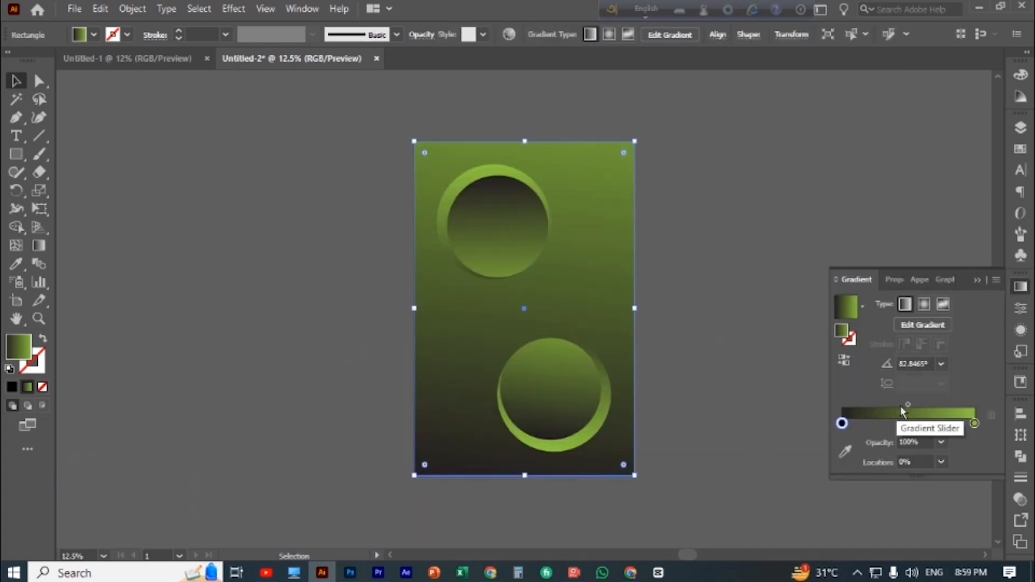
{"action": "left_click", "coordinate": [844, 360]}
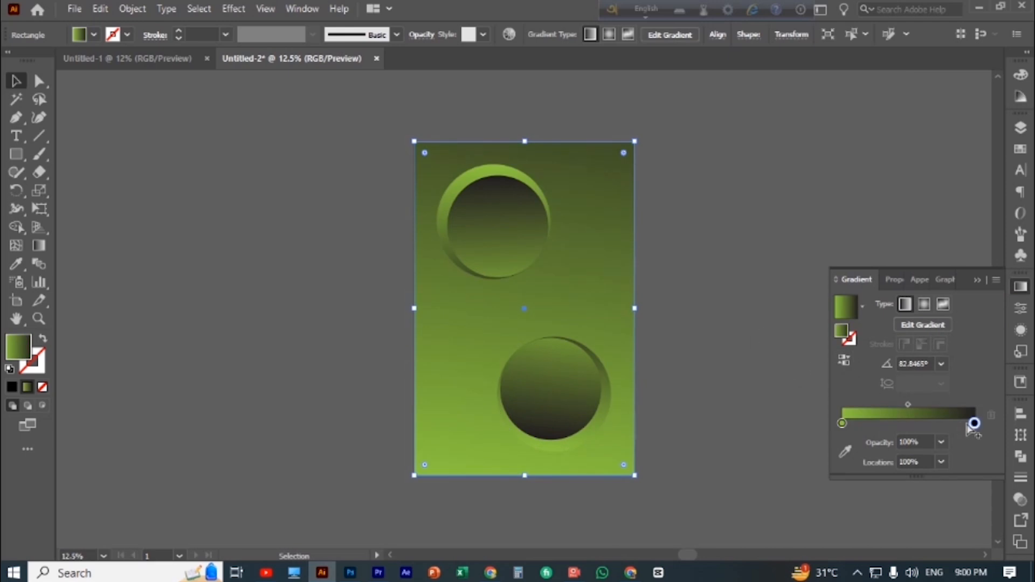
{"action": "left_click_drag", "start_coordinate": [905, 408], "coordinate": [881, 414]}
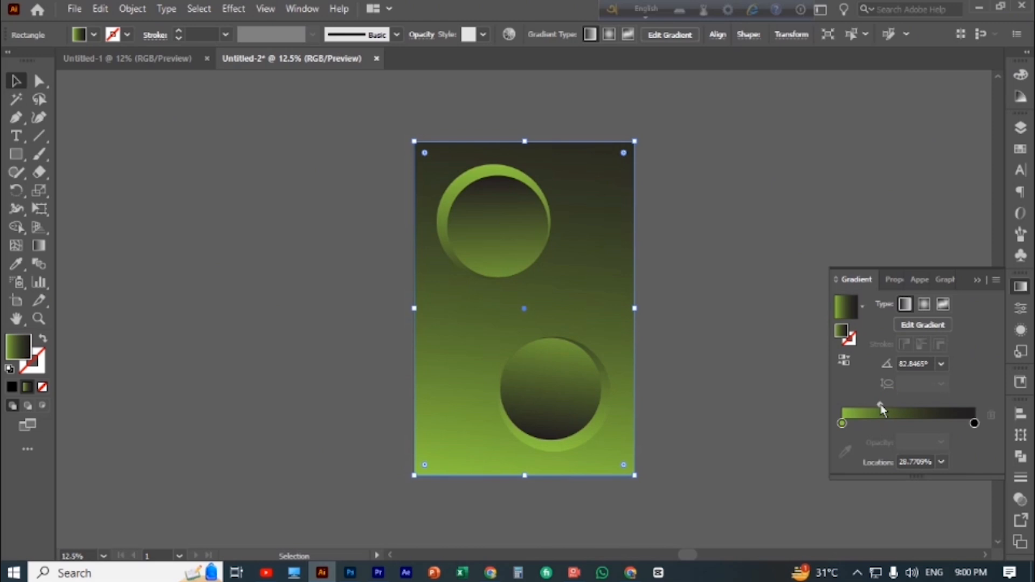
{"action": "left_click_drag", "start_coordinate": [880, 411], "coordinate": [890, 417]}
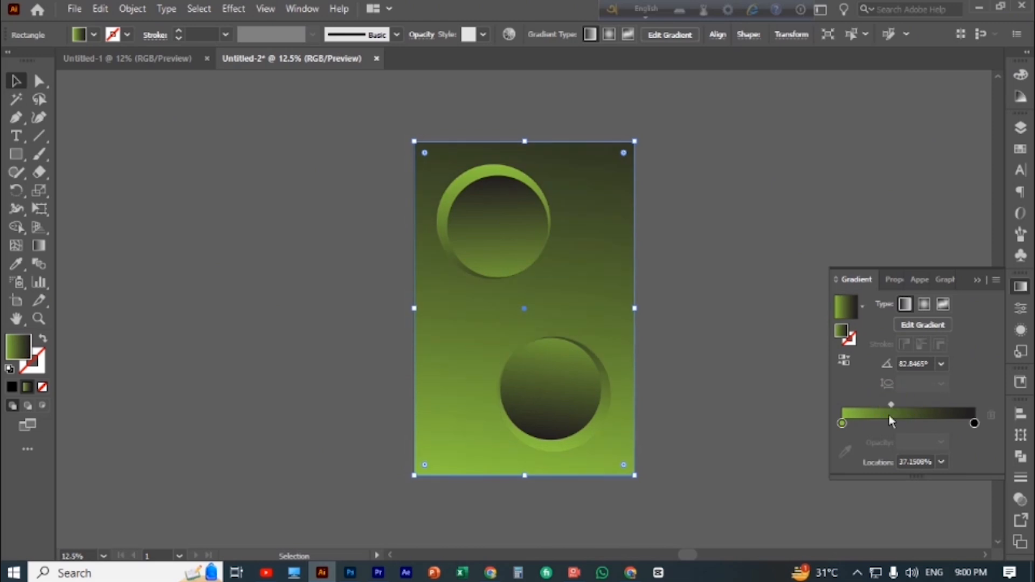
Try yellow, blue, navy, dark green, grey and orange swatches on the background gradient's green stop, returning to the yellow-green swatch
{"action": "left_click", "coordinate": [843, 424]}
{"action": "left_click", "coordinate": [844, 423]}
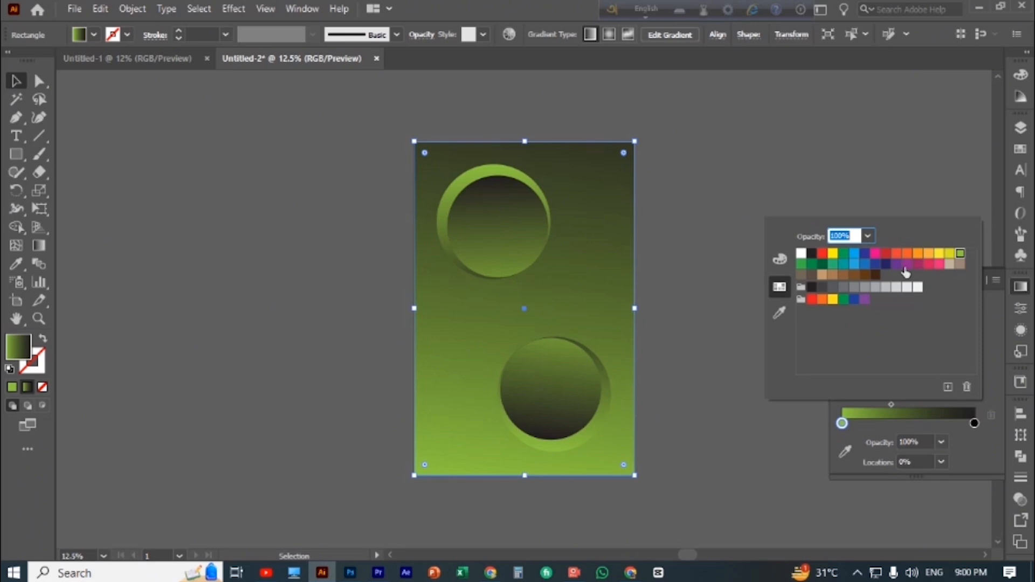
{"action": "left_click", "coordinate": [950, 254]}
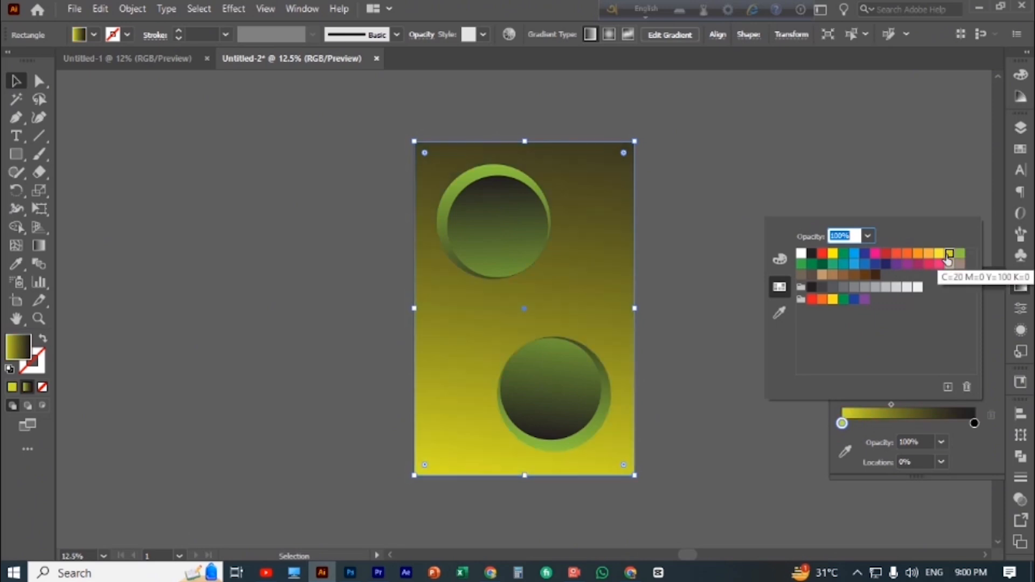
{"action": "left_click", "coordinate": [865, 264]}
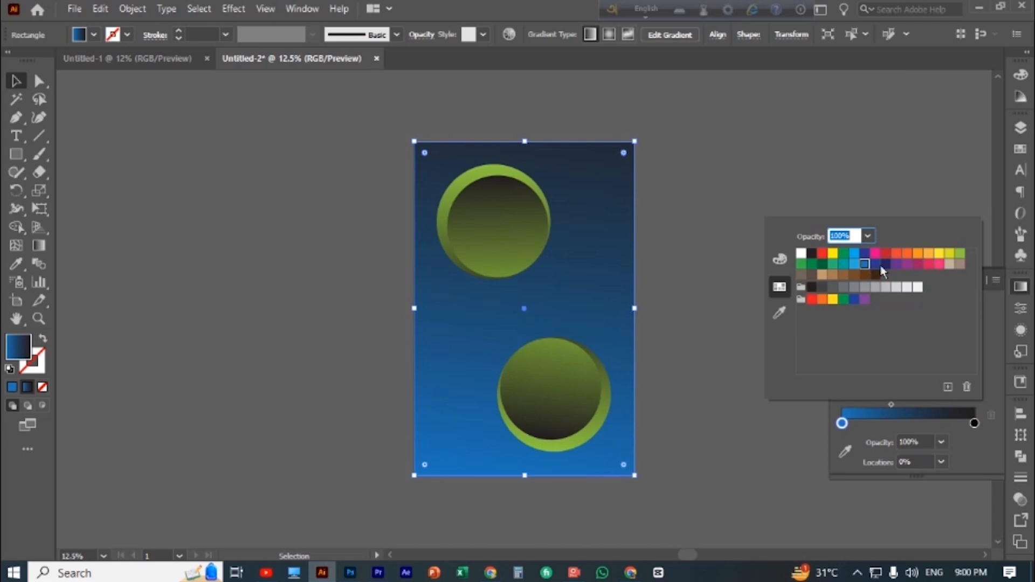
{"action": "left_click", "coordinate": [885, 265]}
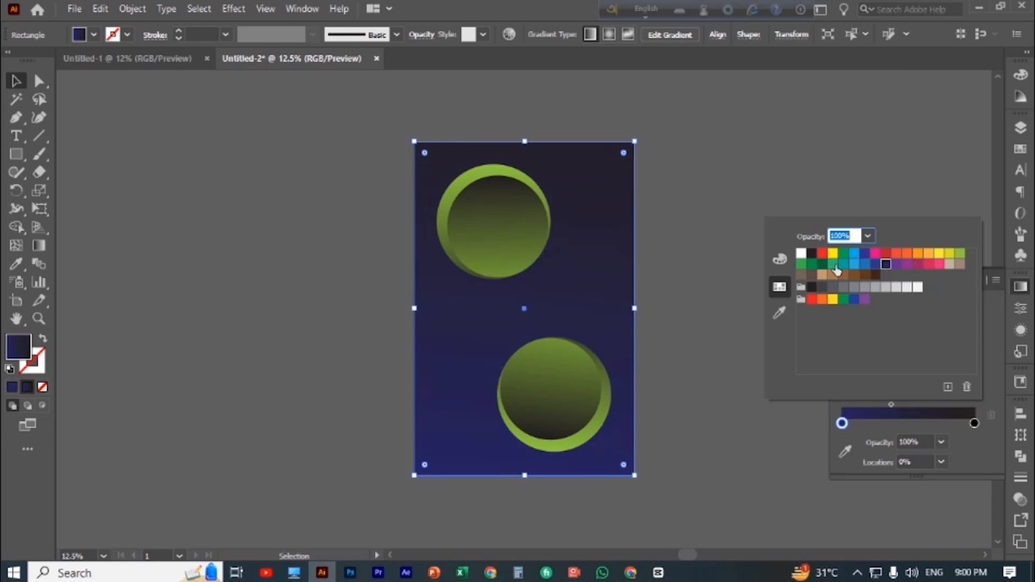
{"action": "left_click", "coordinate": [823, 264]}
{"action": "left_click", "coordinate": [812, 264]}
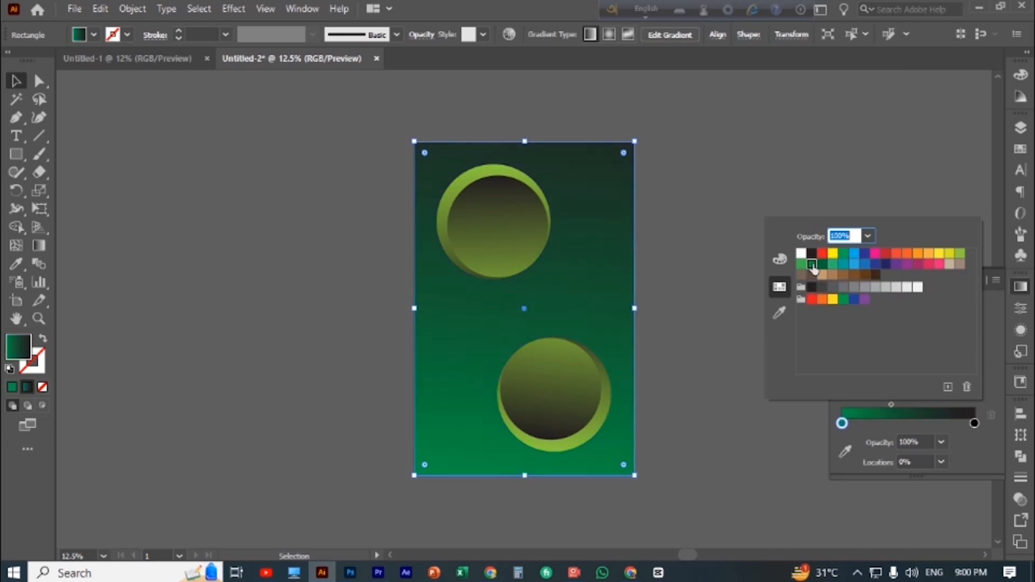
{"action": "left_click", "coordinate": [865, 287]}
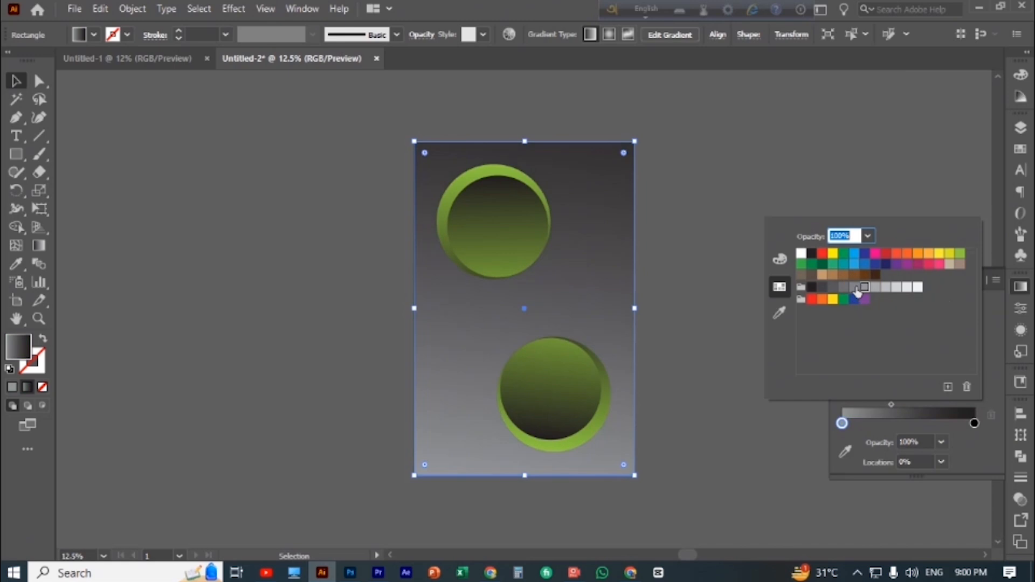
{"action": "left_click", "coordinate": [822, 300]}
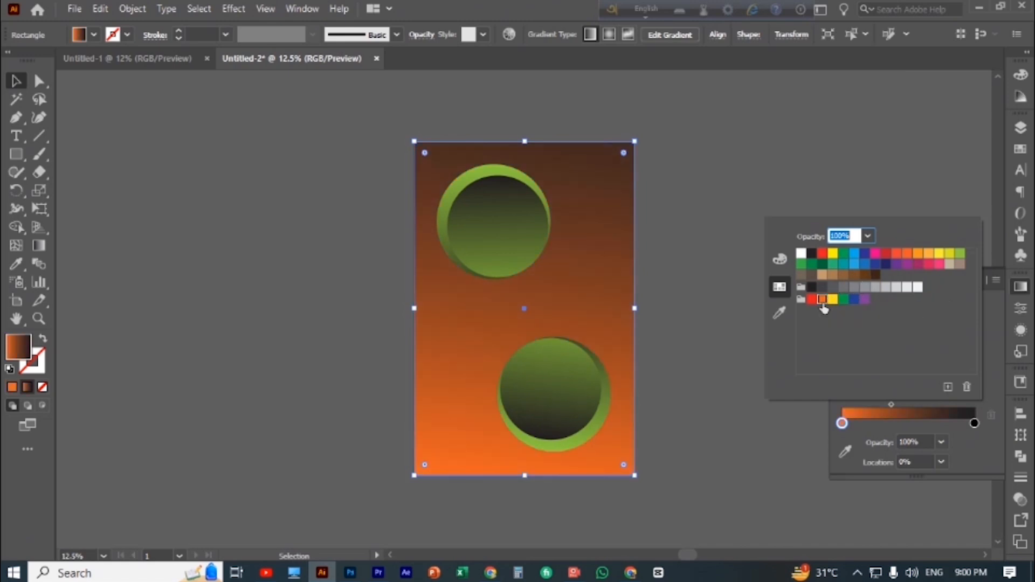
{"action": "left_click", "coordinate": [961, 254]}
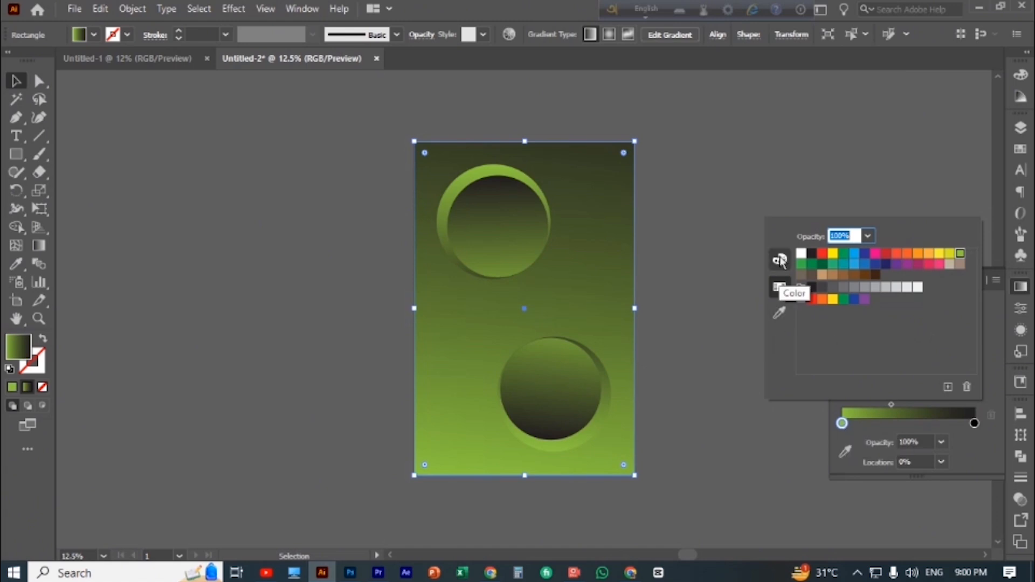
{"action": "left_click", "coordinate": [780, 314]}
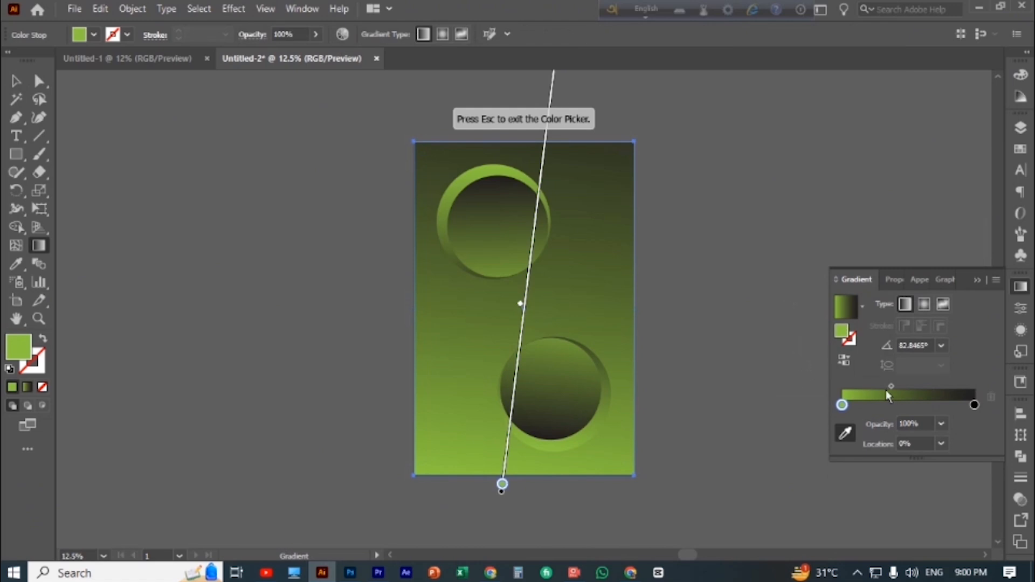
{"action": "double_click", "coordinate": [844, 405]}
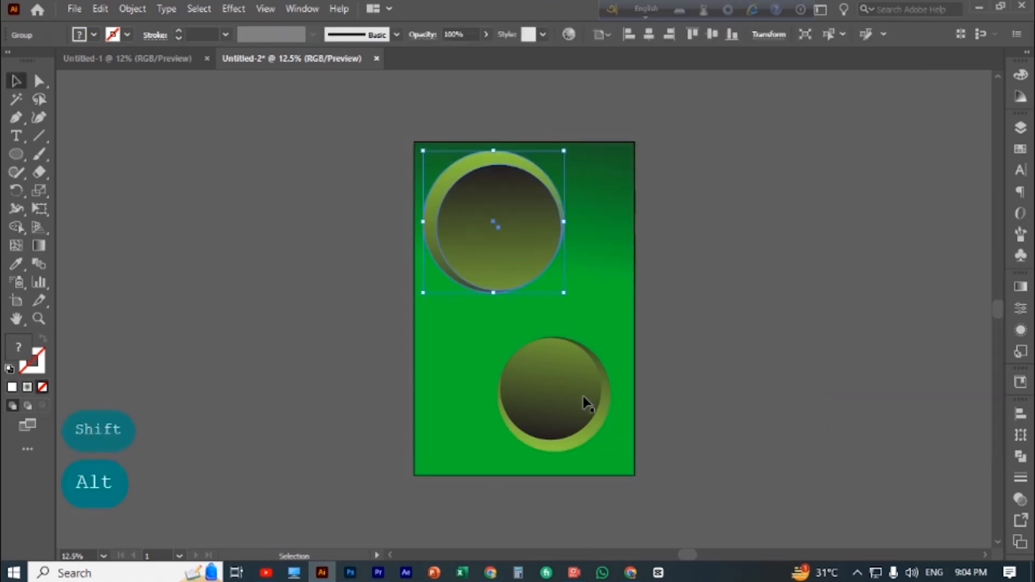
Enlarge the lower circle group proportionally from its center to nearly match the upper circle group, and deselect it
{"action": "left_click", "coordinate": [575, 391]}
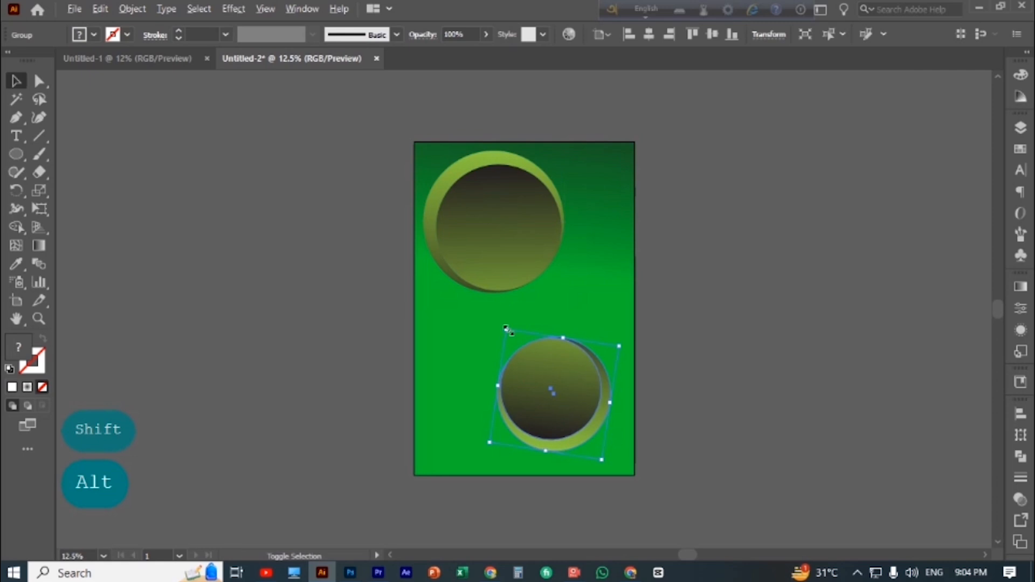
{"action": "left_click_drag", "start_coordinate": [506, 329], "coordinate": [493, 313]}
{"action": "left_click", "coordinate": [747, 267]}
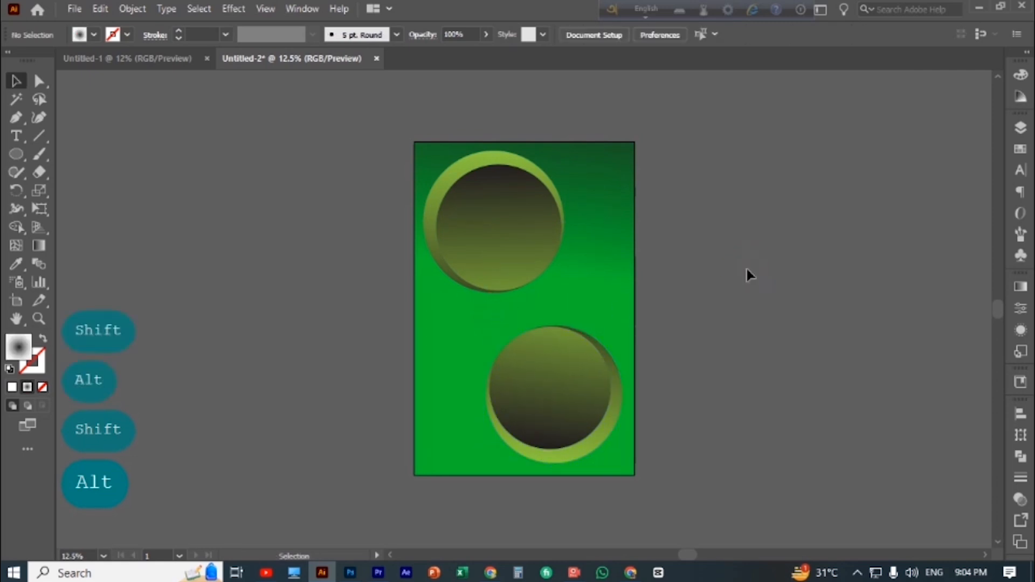
Recolor the green stop of the background rectangle's gradient with a dark olive green sampled from the upper inner circle
{"action": "left_click", "coordinate": [585, 293]}
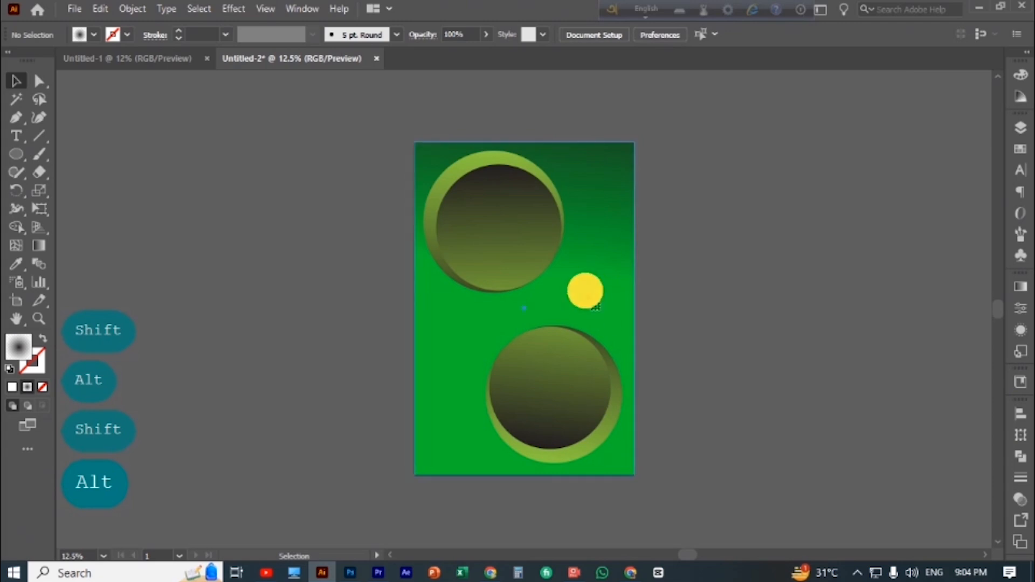
{"action": "left_click", "coordinate": [1020, 286]}
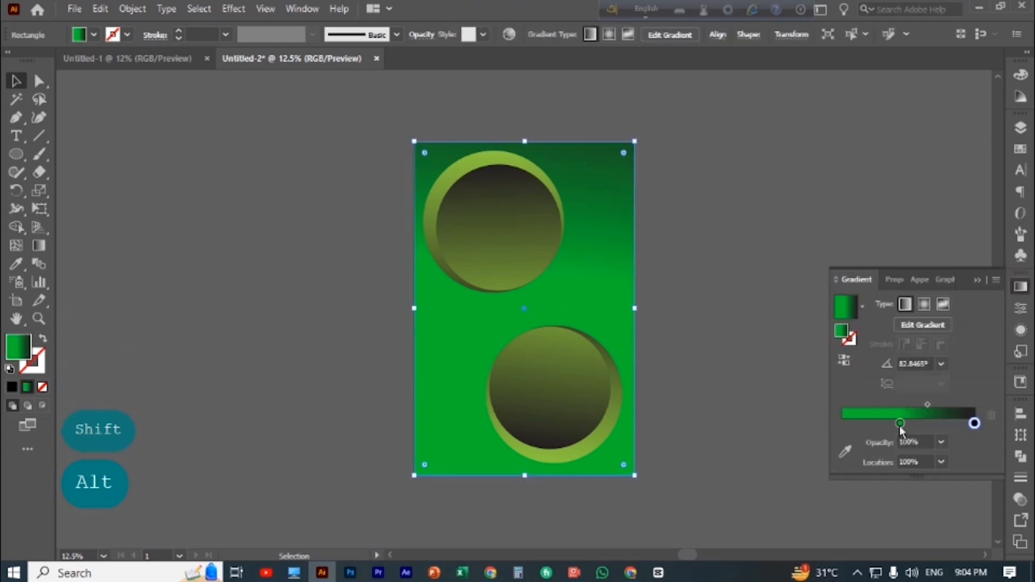
{"action": "left_click", "coordinate": [846, 309]}
{"action": "double_click", "coordinate": [900, 423]}
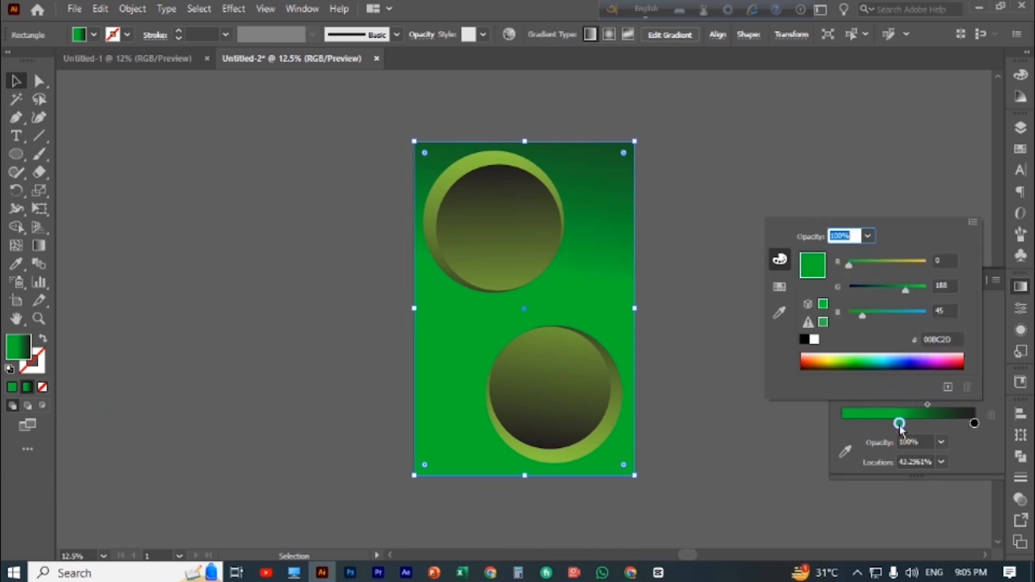
{"action": "mouse_move", "coordinate": [862, 314]}
{"action": "left_mouse_down"}
{"action": "mouse_move", "coordinate": [895, 314]}
{"action": "mouse_move", "coordinate": [881, 314]}
{"action": "left_mouse_up"}
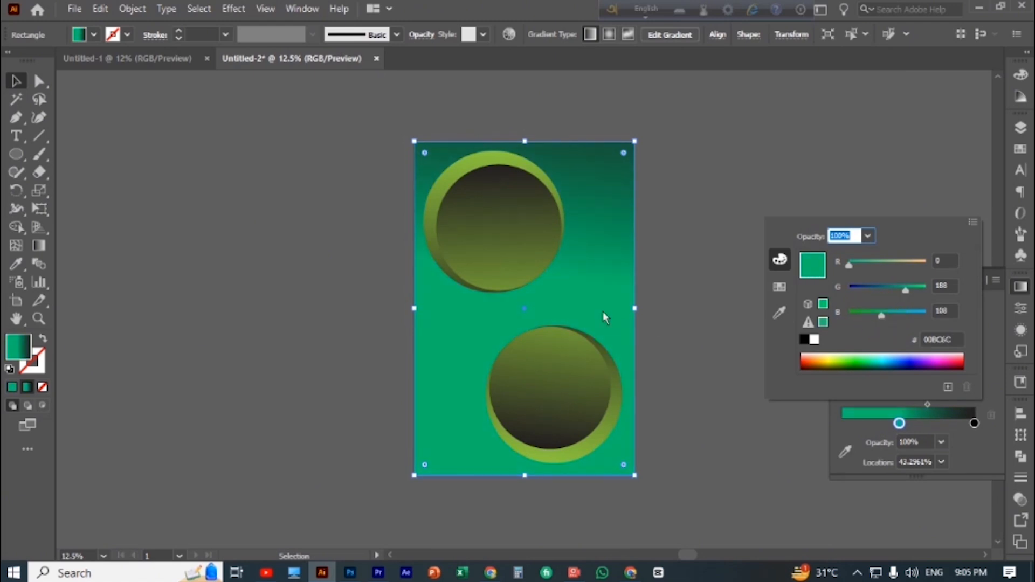
{"action": "left_click", "coordinate": [780, 312]}
{"action": "left_click", "coordinate": [488, 231]}
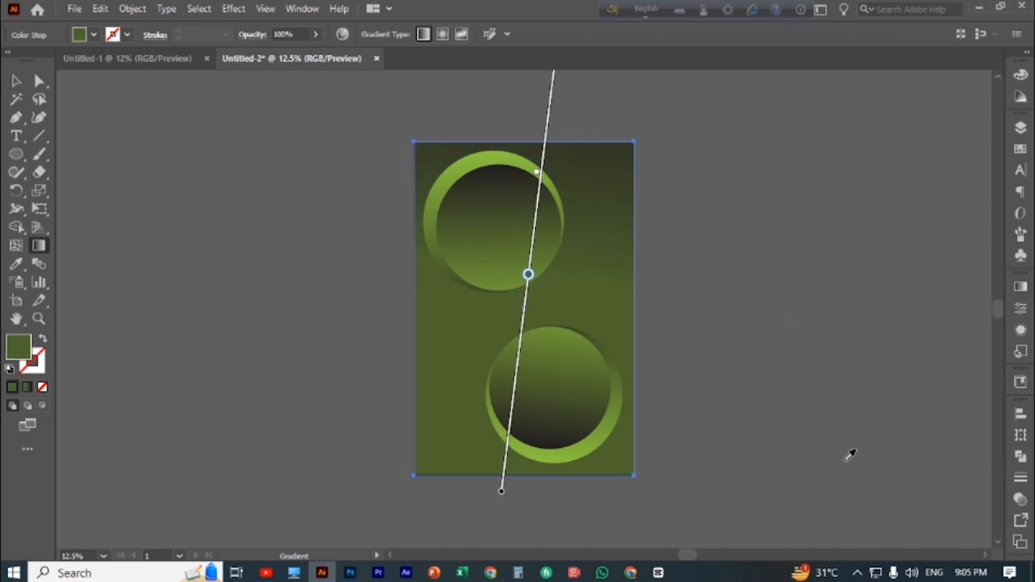
Move the background gradient's olive stop along the gradient line to just above the artboard's upper edge, and deselect the rectangle
{"action": "left_click_drag", "start_coordinate": [529, 275], "coordinate": [549, 108]}
{"action": "scroll", "coordinate": [605, 324], "scroll_direction": "up", "scroll_amount": 2}
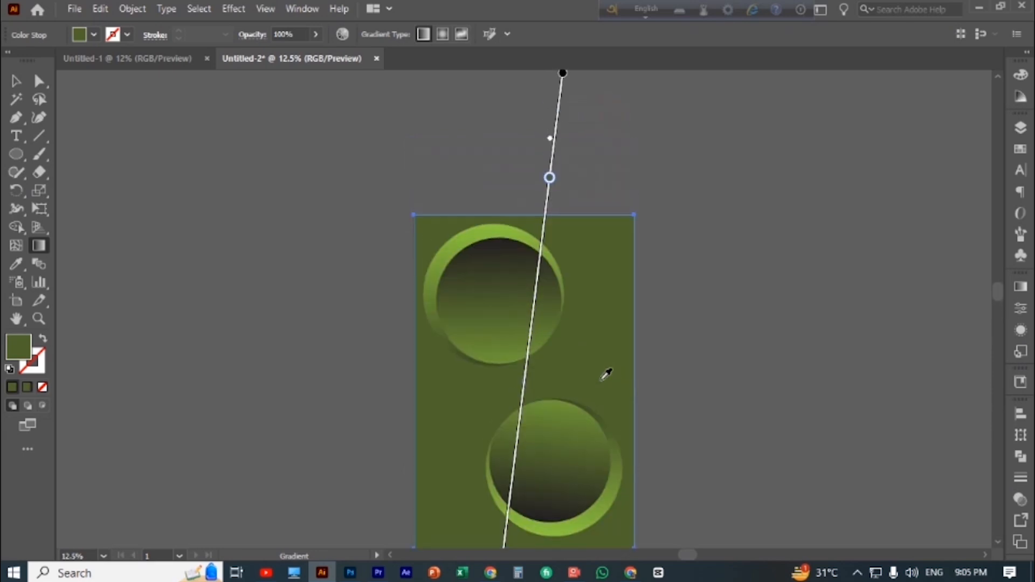
{"action": "mouse_move", "coordinate": [563, 81]}
{"action": "left_mouse_down"}
{"action": "mouse_move", "coordinate": [541, 203]}
{"action": "mouse_move", "coordinate": [573, 84]}
{"action": "left_mouse_up"}
{"action": "scroll", "coordinate": [628, 297], "scroll_direction": "down", "scroll_amount": 2}
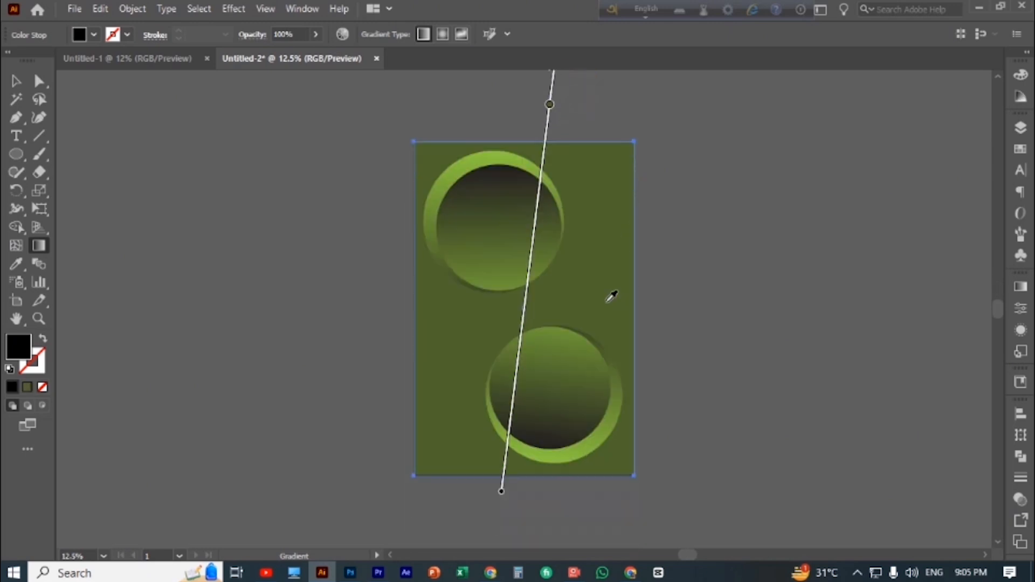
{"action": "left_click", "coordinate": [15, 81]}
{"action": "left_click", "coordinate": [144, 258]}
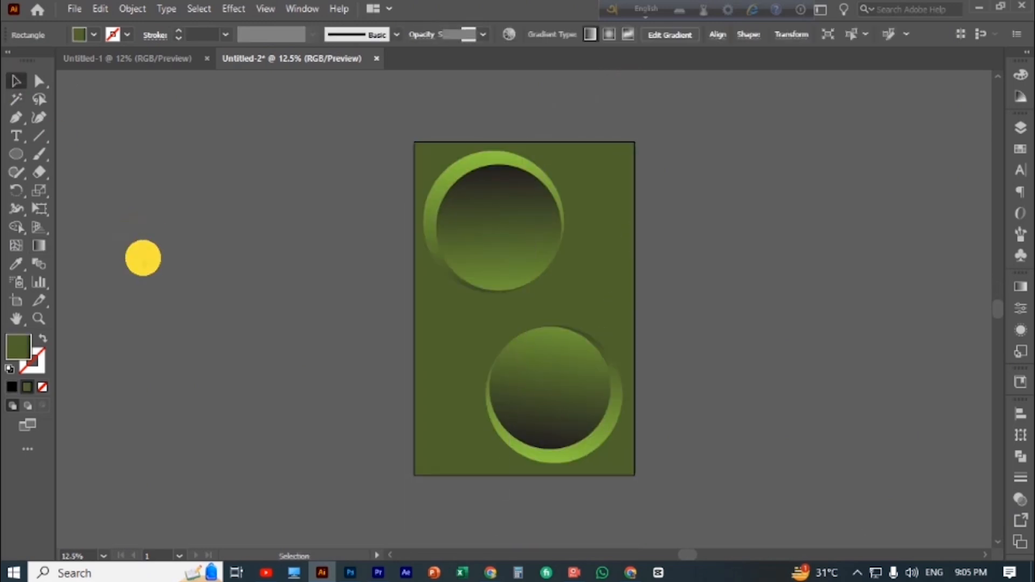
{"action": "key", "text": "ctrl+minus"}
{"action": "key", "text": "ctrl+minus"}
{"action": "key", "text": "ctrl+minus"}
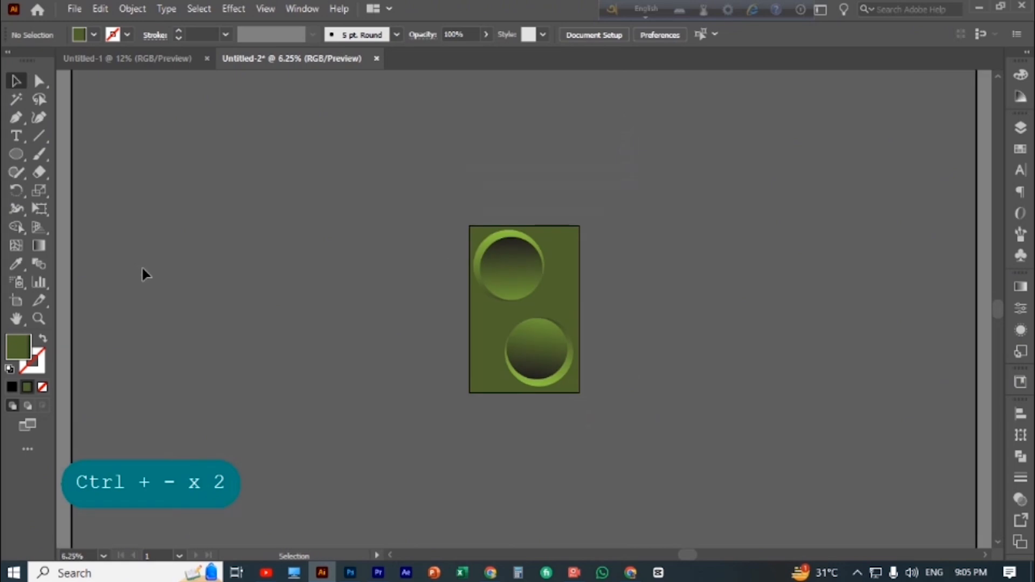
{"action": "key", "text": "ctrl+plus"}
{"action": "key", "text": "ctrl+plus"}
{"action": "key", "text": "ctrl+plus"}
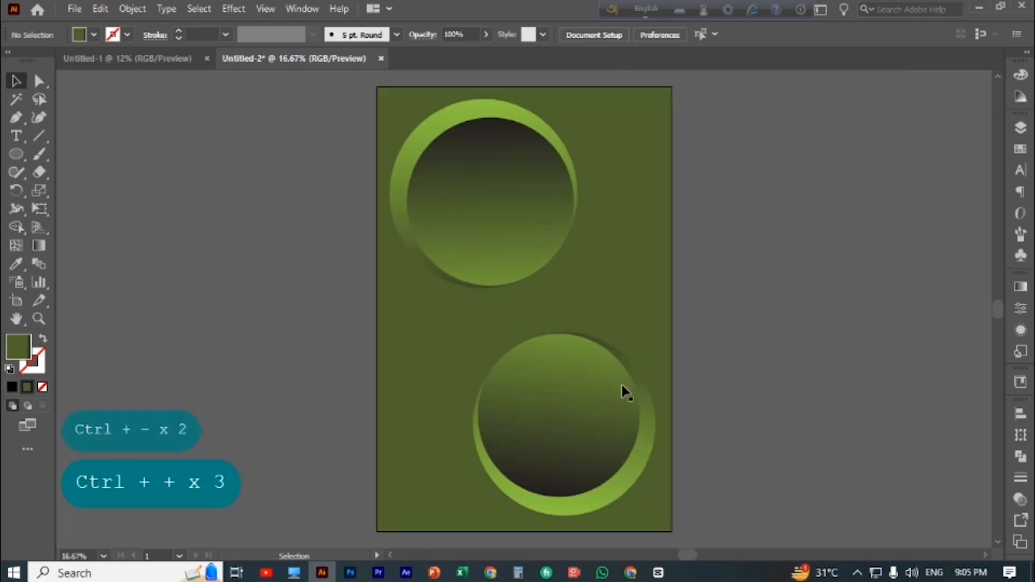